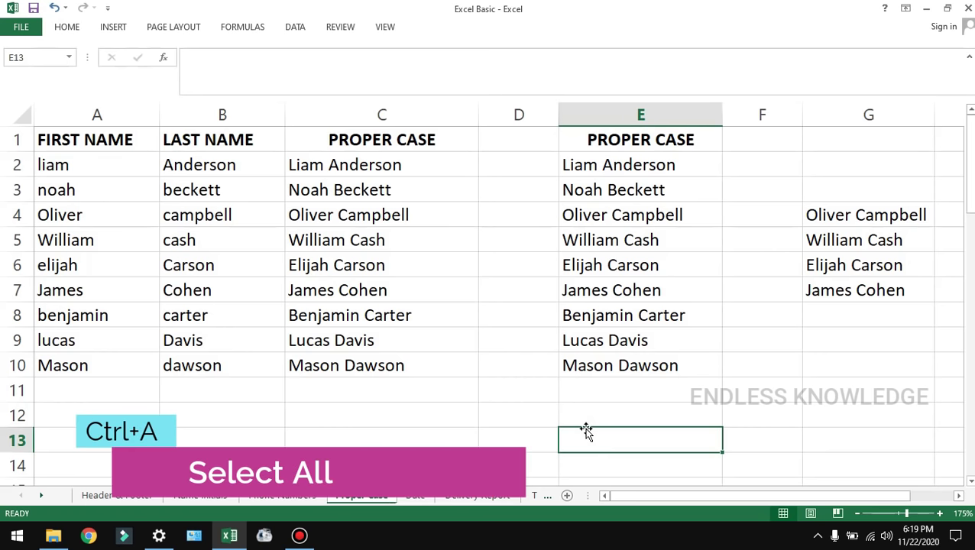
Step: Select the whole sheet, then the name table A1:C10 and the column E list E1:E10
key(ctrl+a)
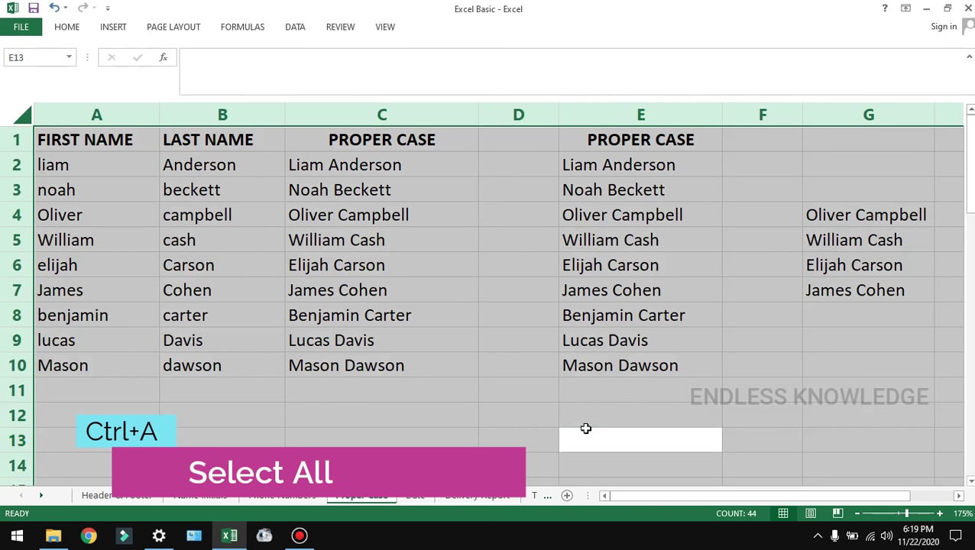
click(259, 212)
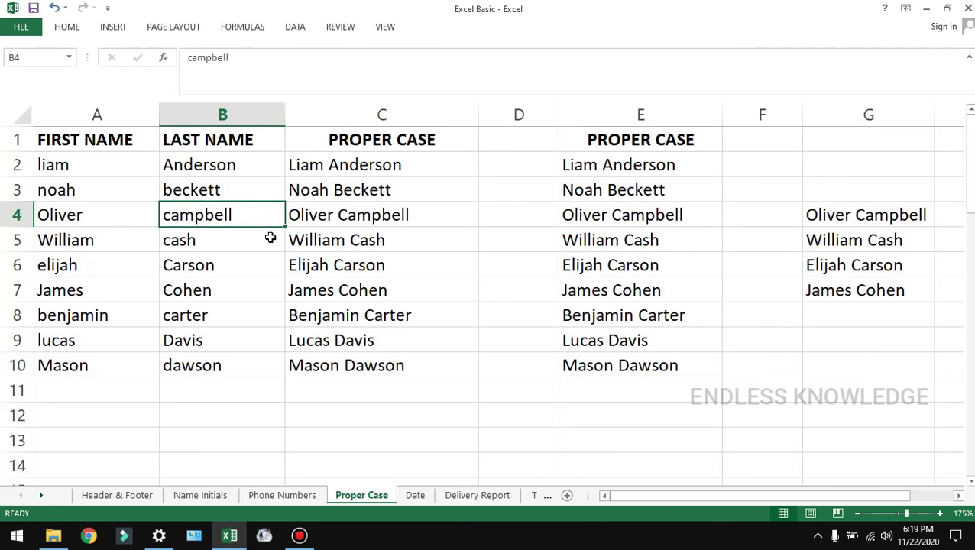
key(ctrl+a)
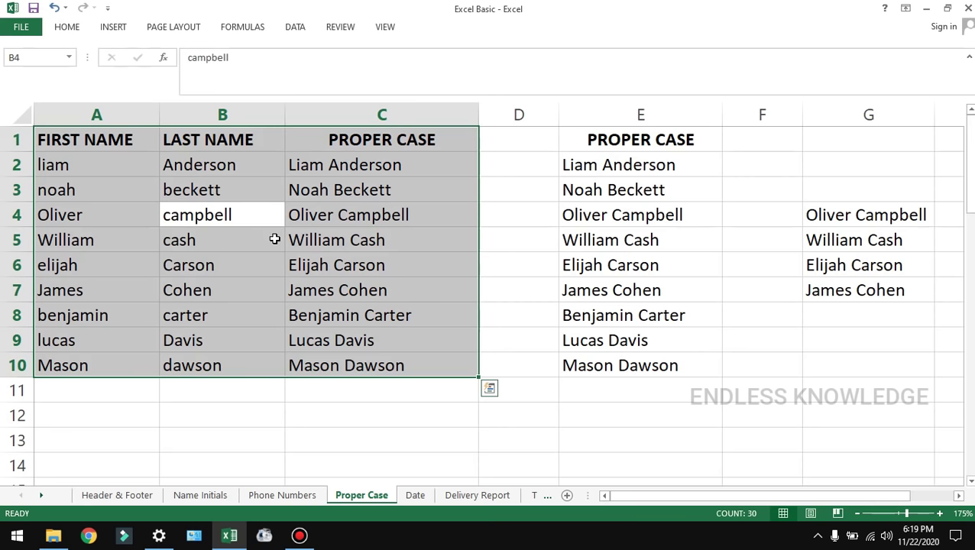
click(614, 240)
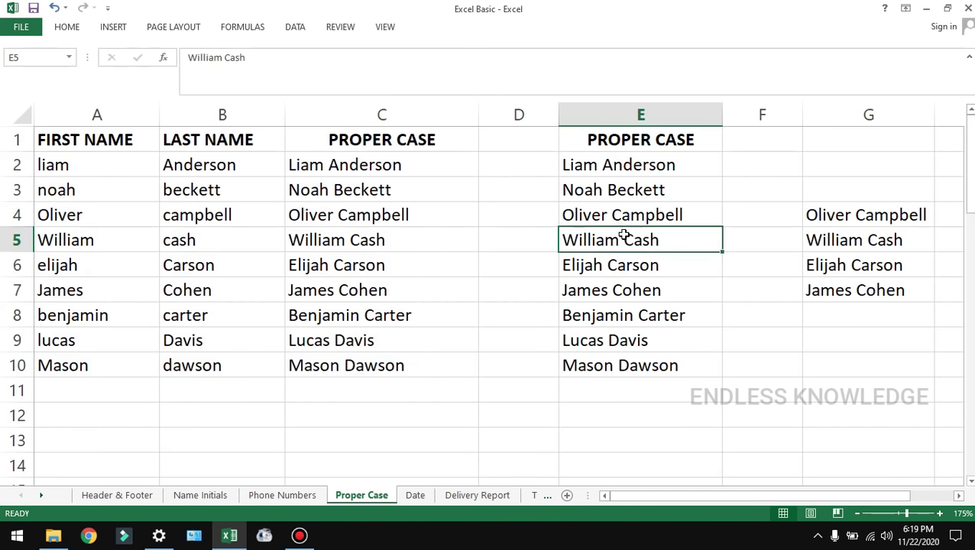
key(ctrl+a)
Step: Select the G4:G7 names block, then select the entire sheet from empty cell C13
click(876, 245)
key(ctrl+a)
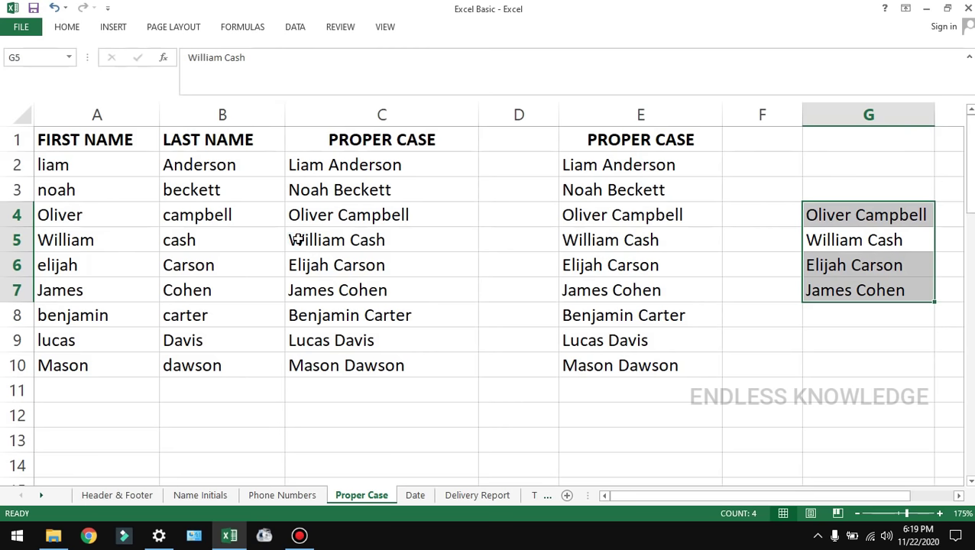
click(301, 239)
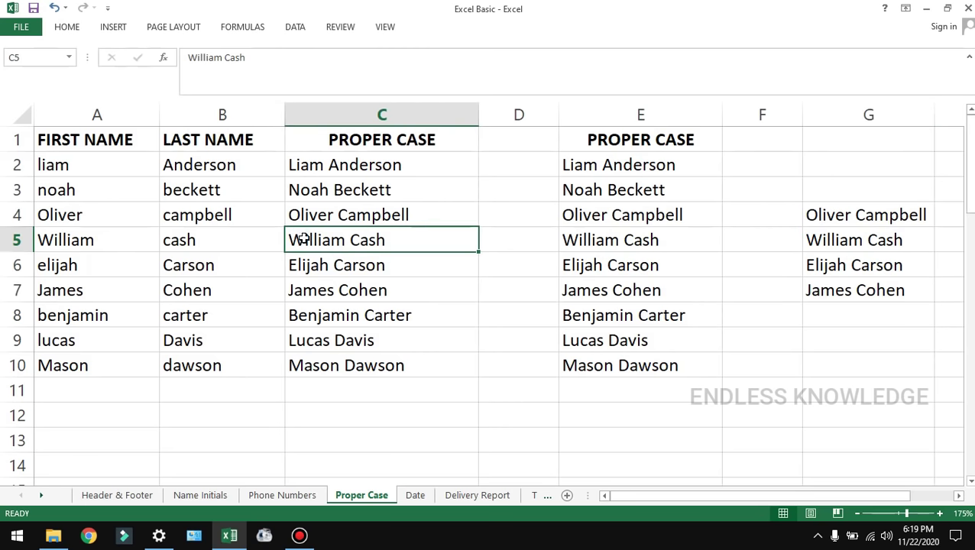
click(377, 443)
key(ctrl+a)
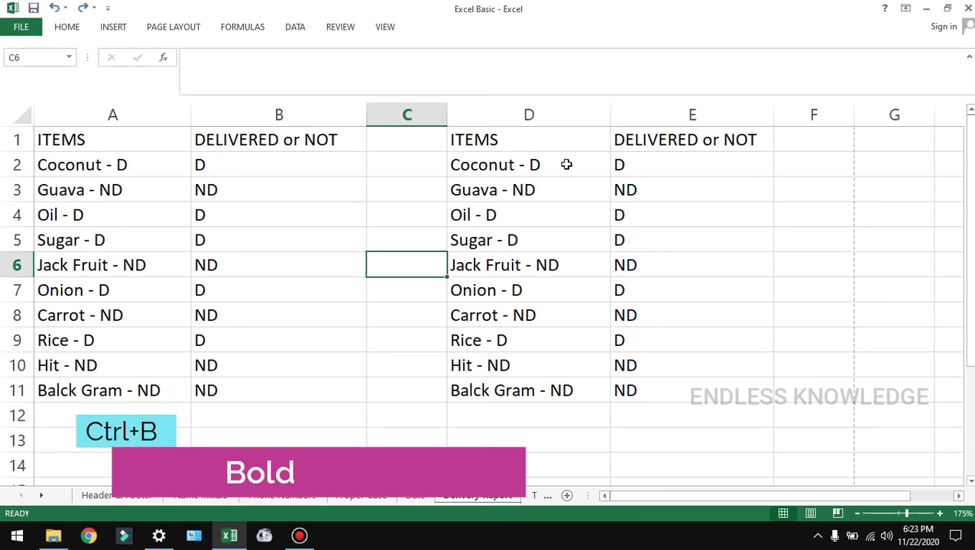
Step: Bold the item names in D2:D11, then remove the bold again
drag(566, 165, 581, 375)
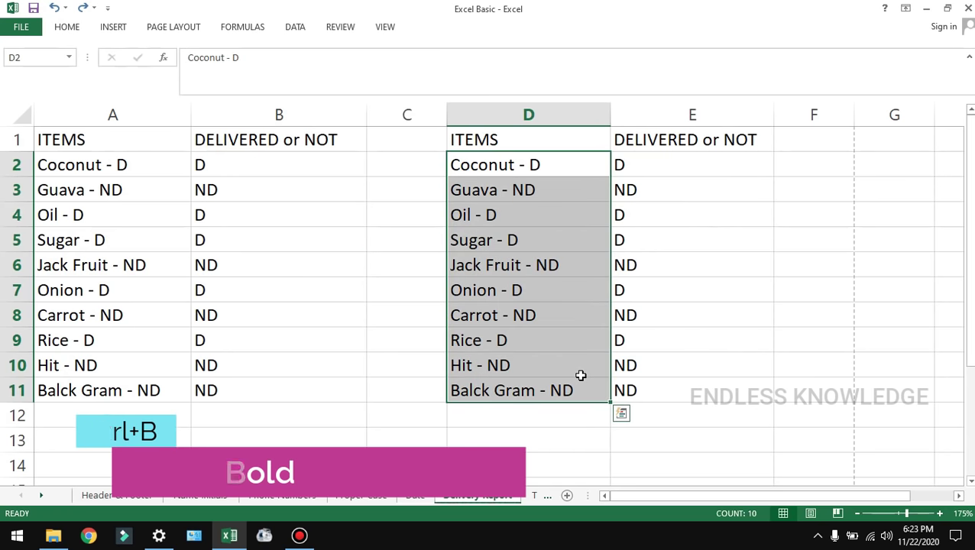
key(ctrl+b)
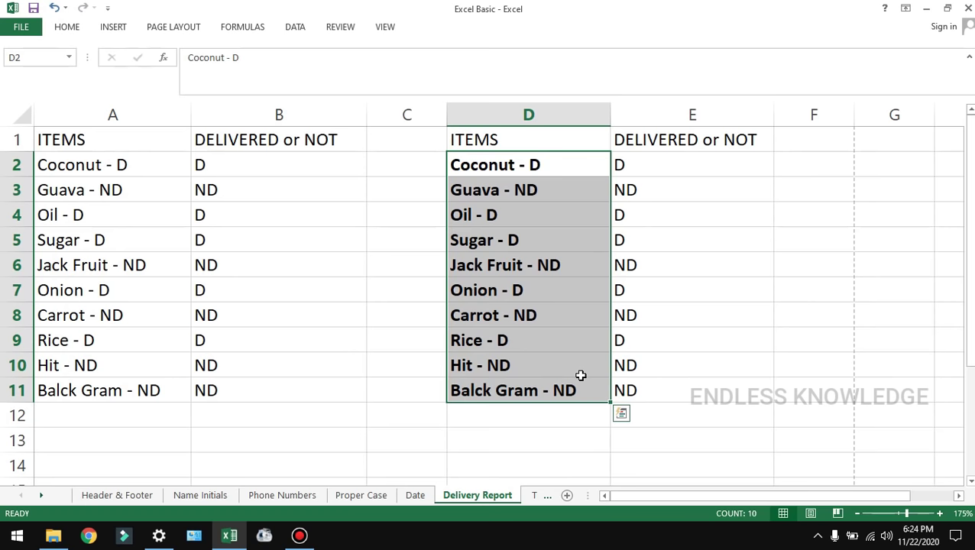
key(ctrl+b)
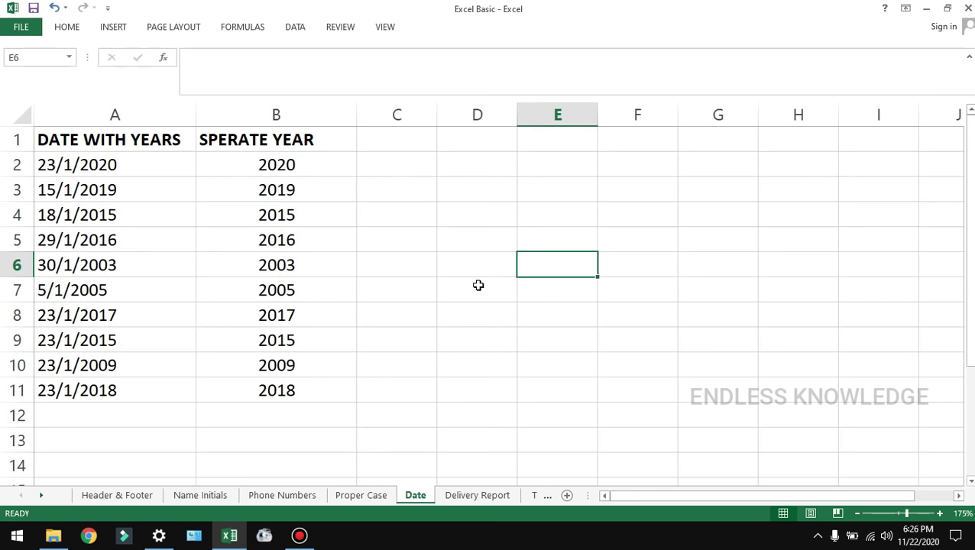
Step: Copy the Date sheet's date-and-year table and paste it starting at E2
key(ctrl+c)
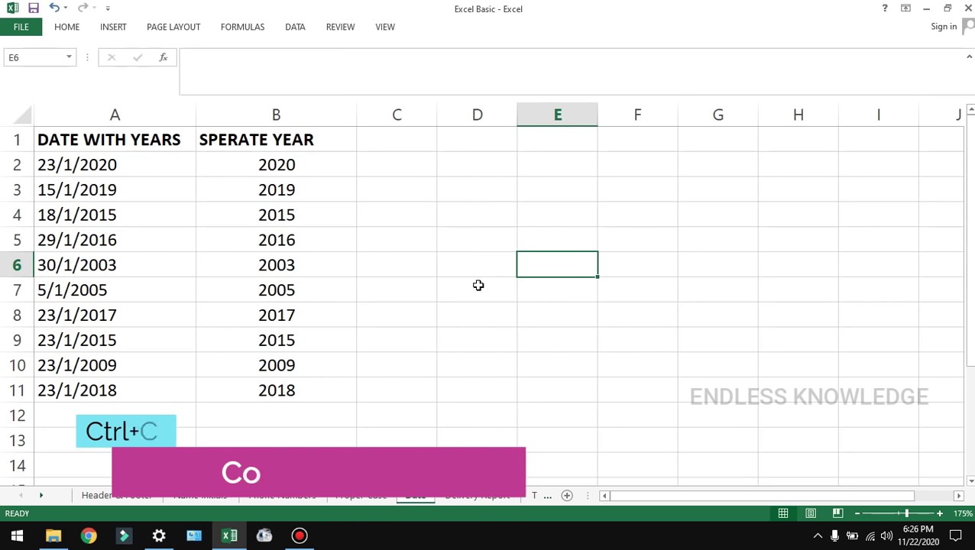
drag(111, 140, 284, 388)
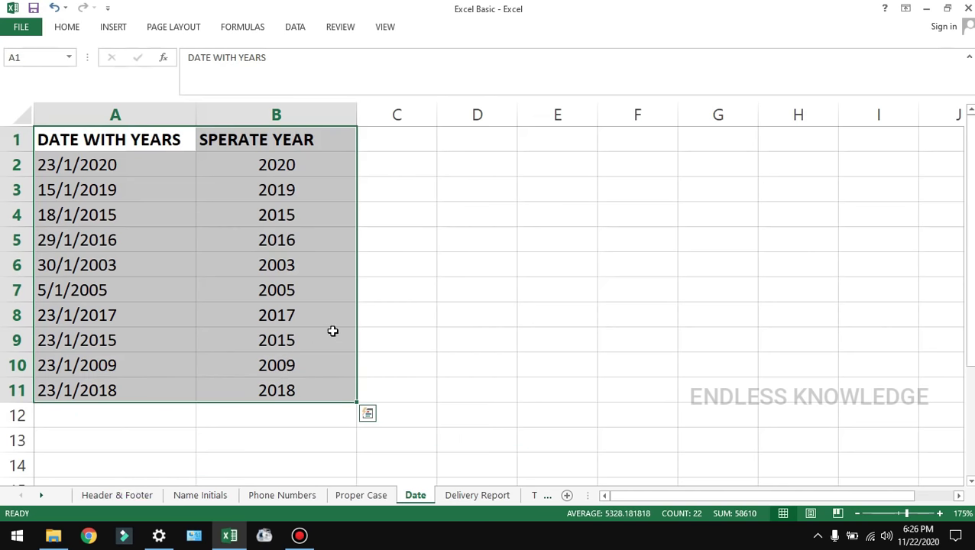
key(ctrl+c)
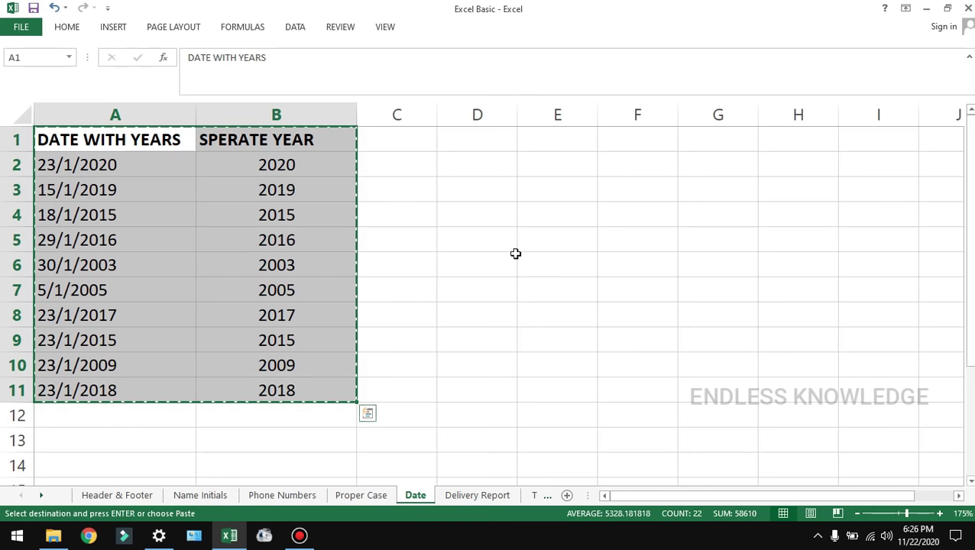
click(564, 164)
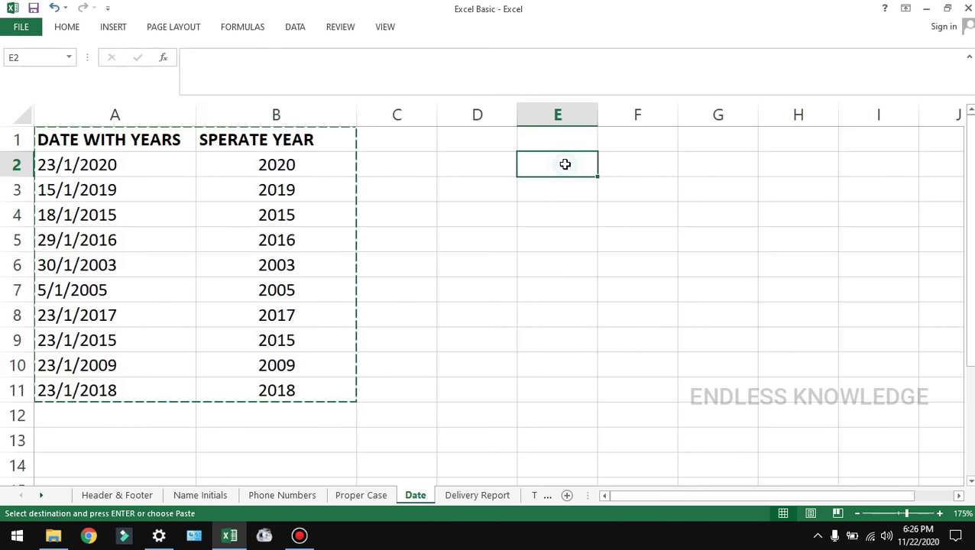
key(ctrl+v)
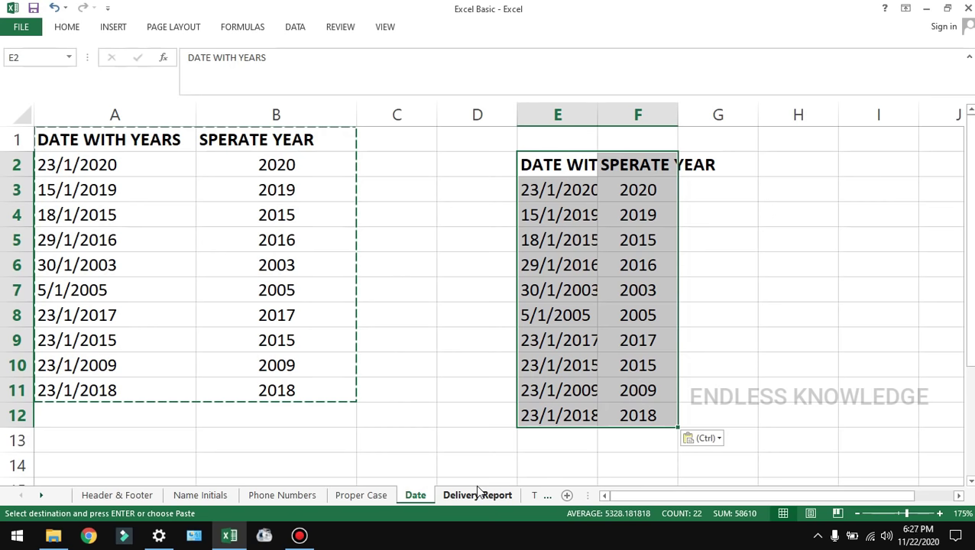
Step: Paste the same table at E12 on Proper Case and at H5 in a new workbook
click(372, 496)
click(605, 419)
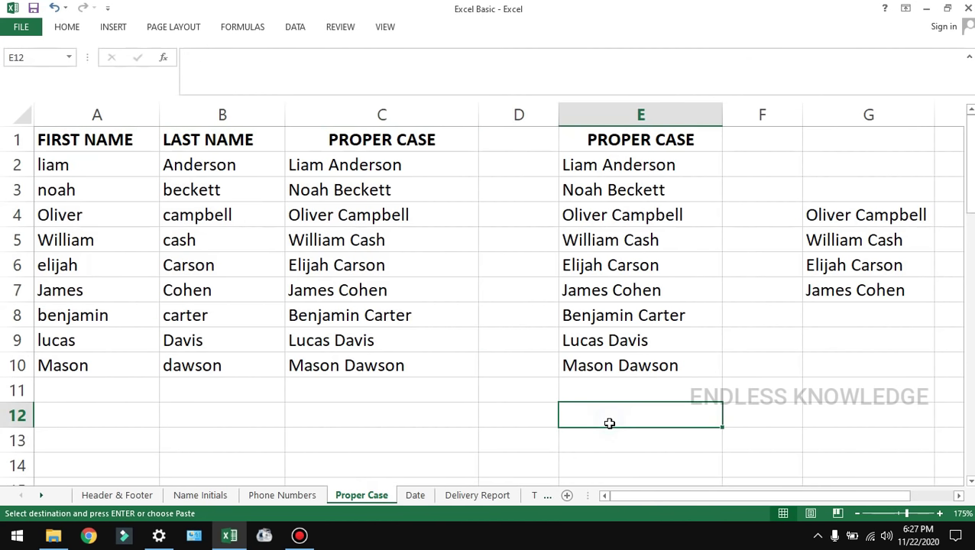
key(ctrl+v)
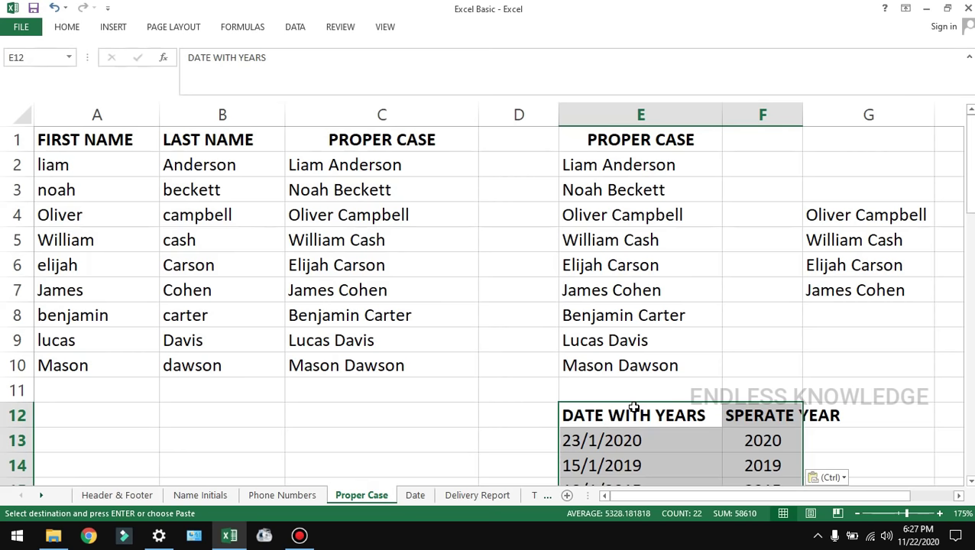
key(ctrl+n)
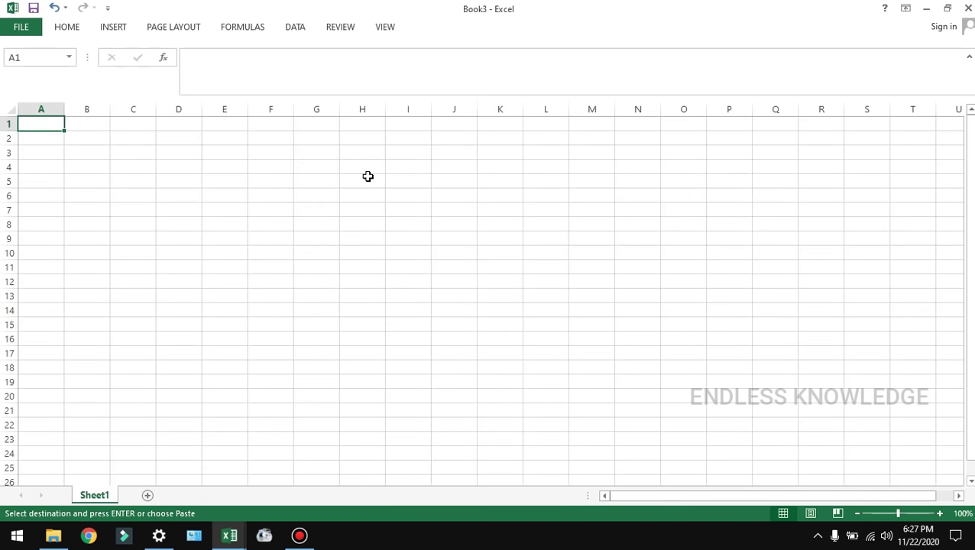
click(368, 176)
key(ctrl+v)
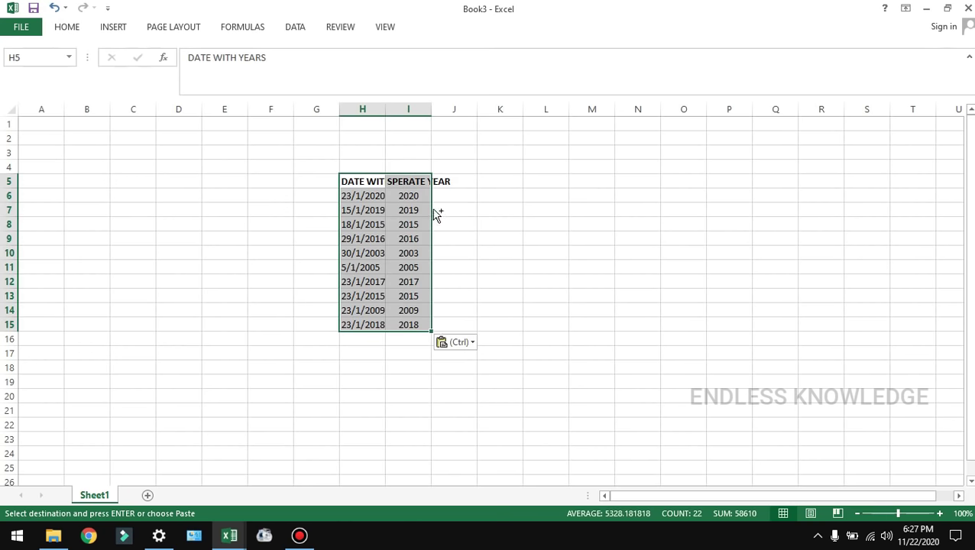
key(ctrl)
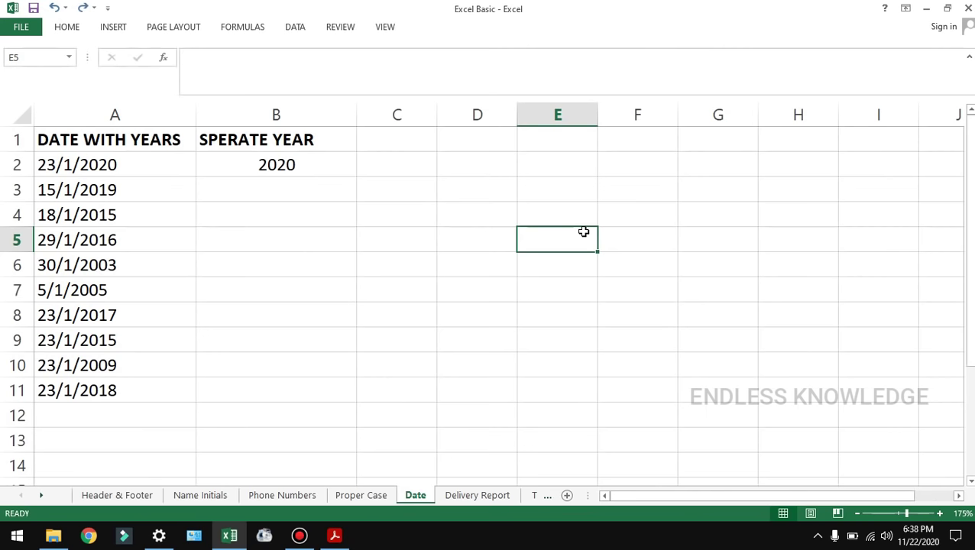
Step: Use Ctrl+D to copy the year 2020 down column B, from B3 through B11
click(303, 191)
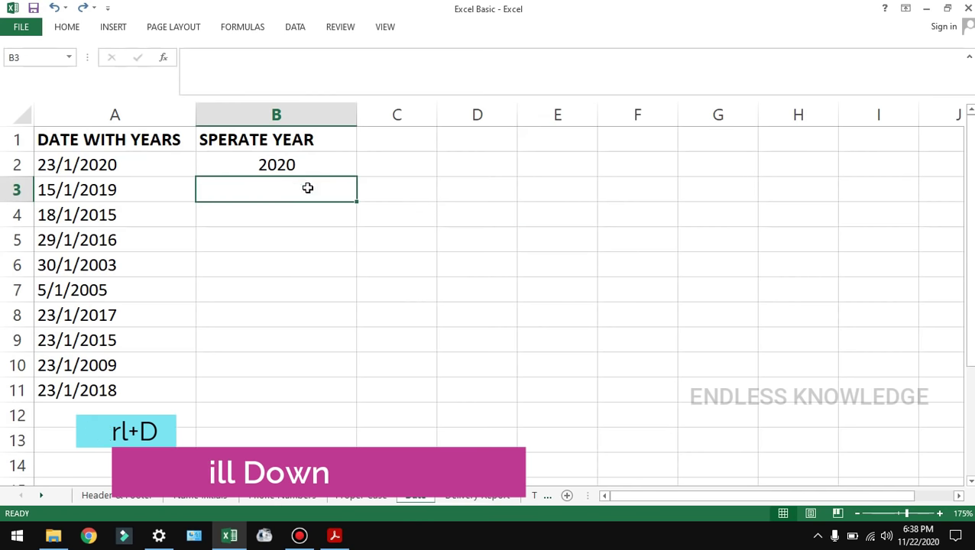
key(ctrl+d)
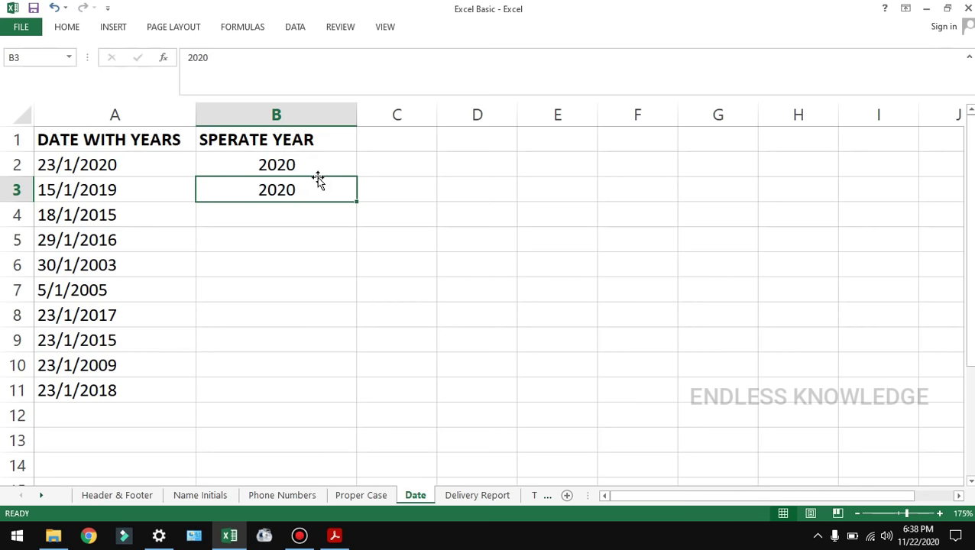
click(310, 289)
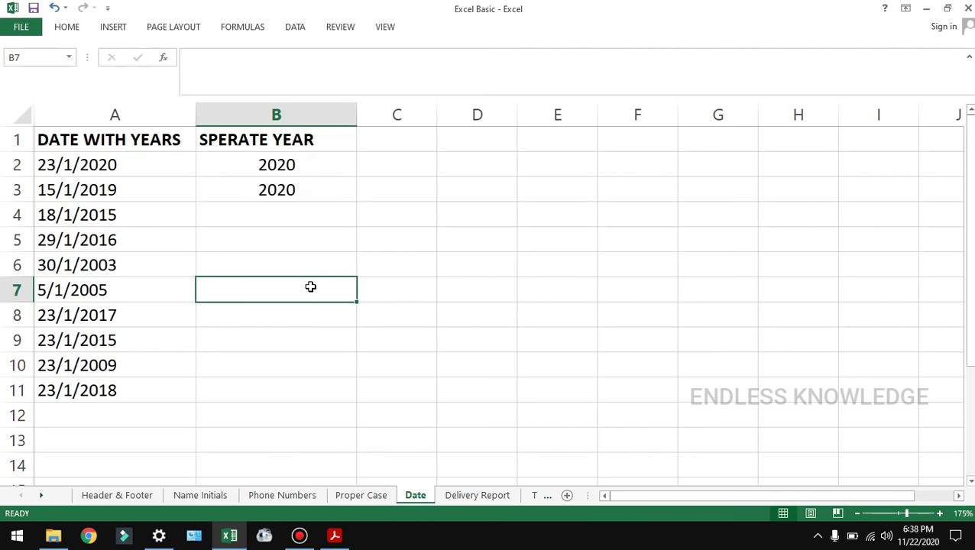
click(305, 216)
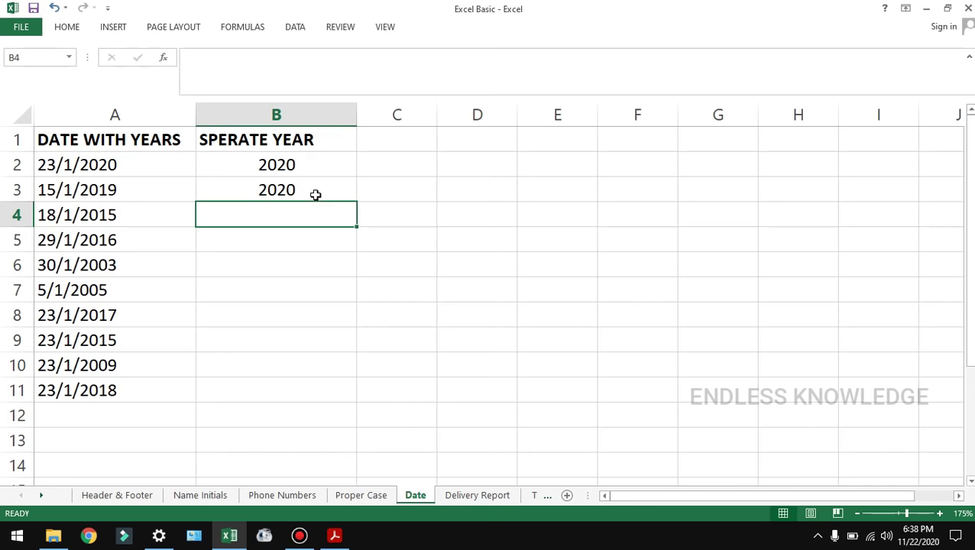
key(ctrl+d)
click(322, 301)
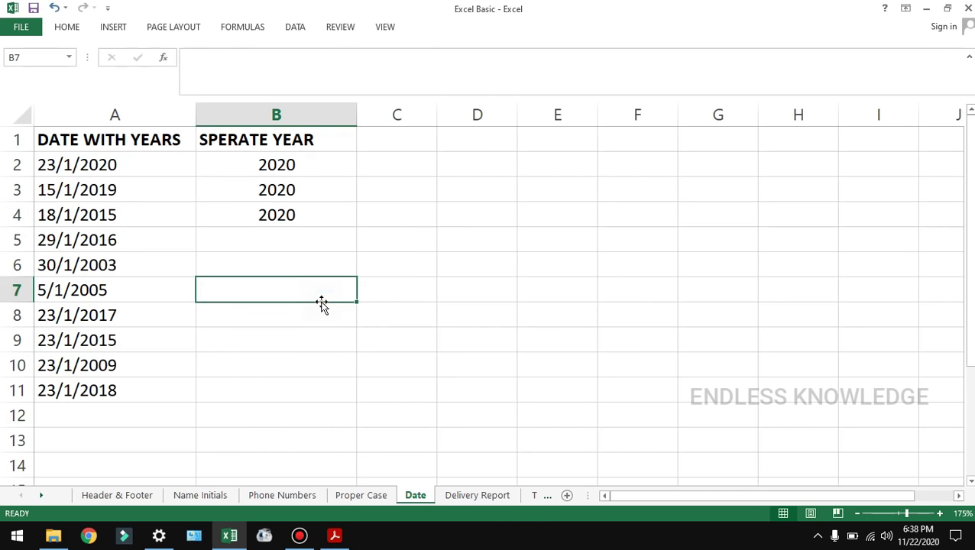
click(320, 213)
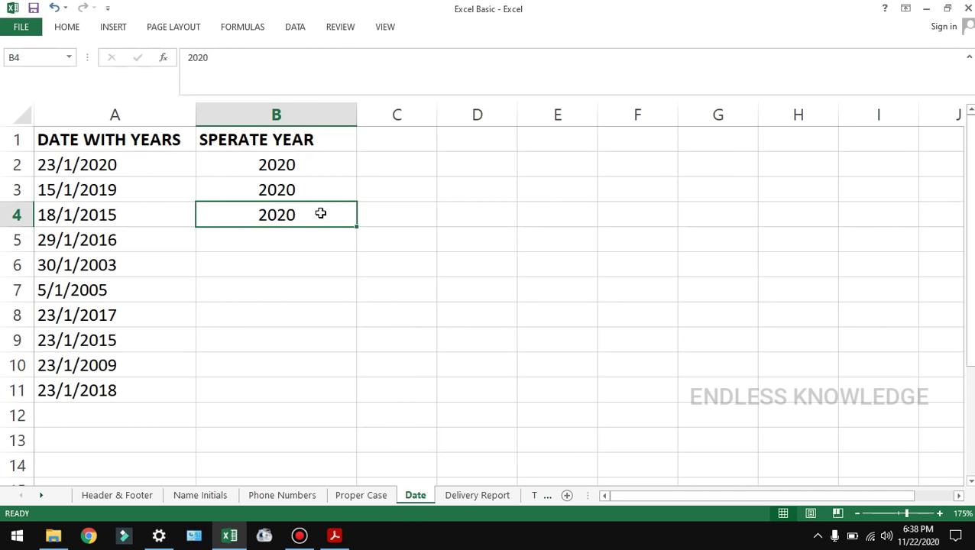
drag(320, 213, 286, 380)
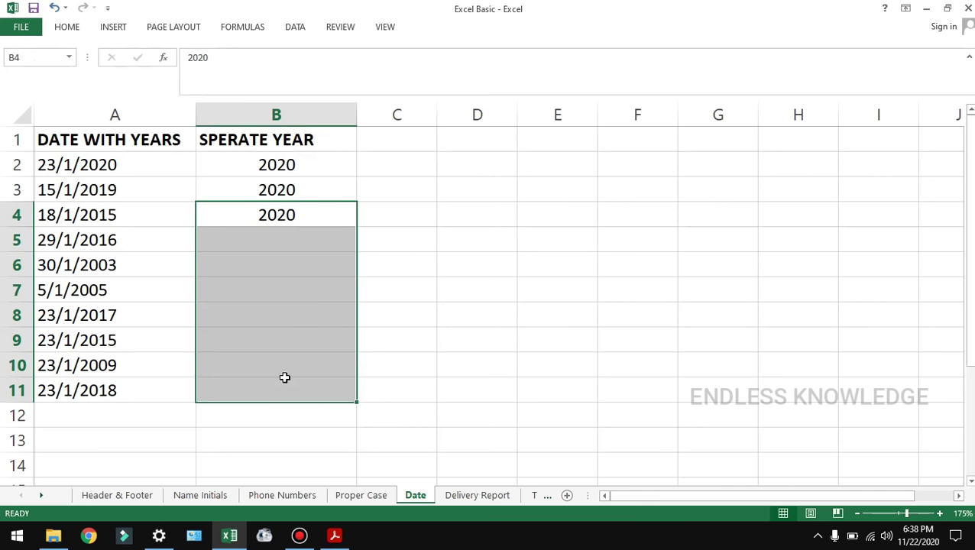
key(ctrl+d)
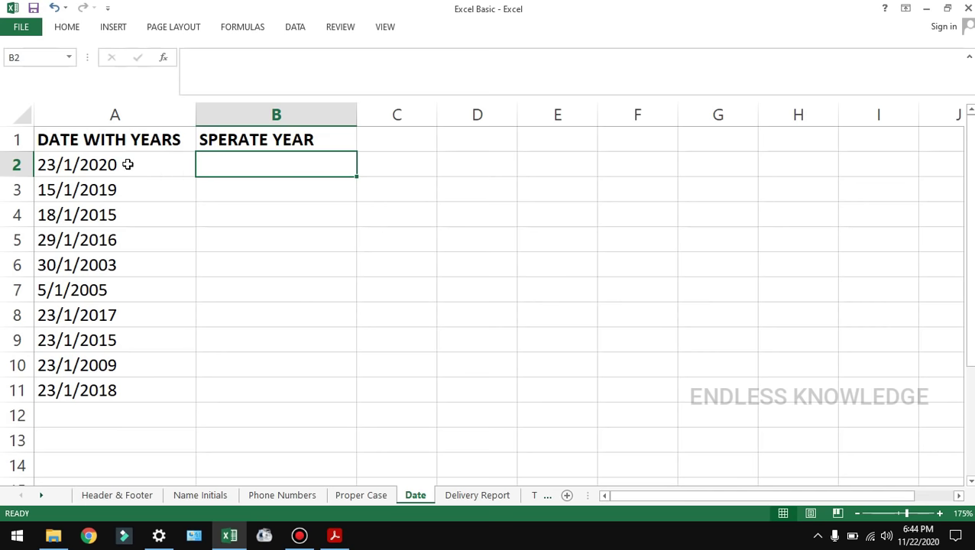
Step: Enter 2020 in B2 and Flash Fill the remaining years from the dates in A2:A11
drag(127, 164, 121, 389)
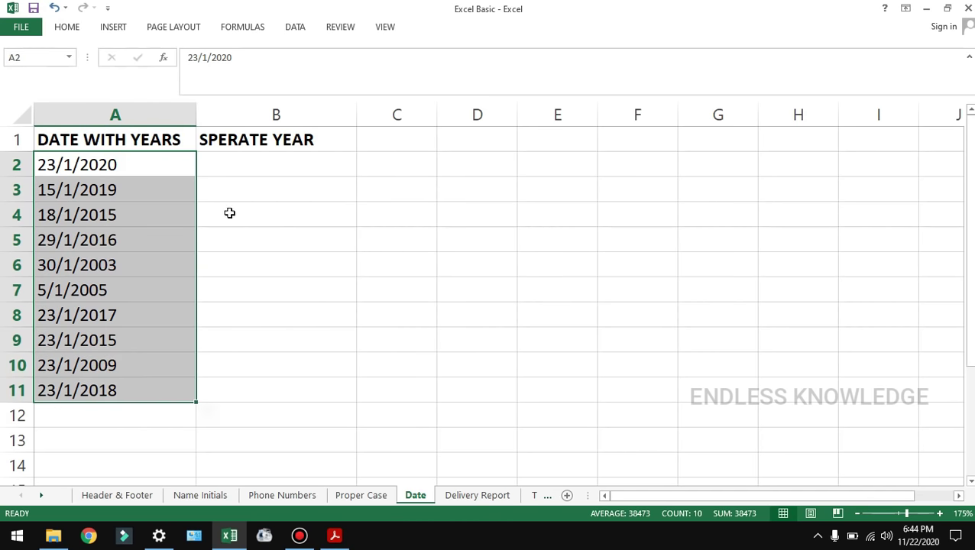
click(261, 165)
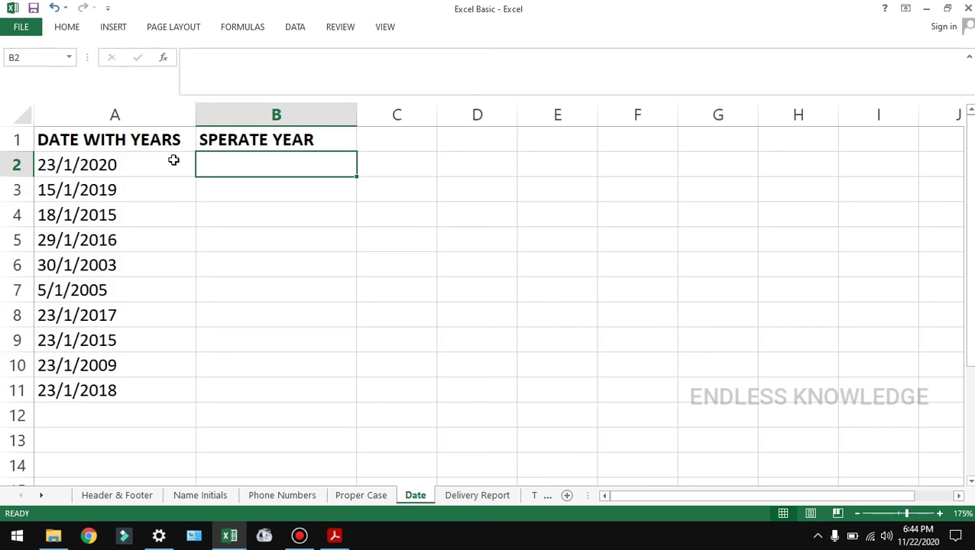
text(2020)
key(Return)
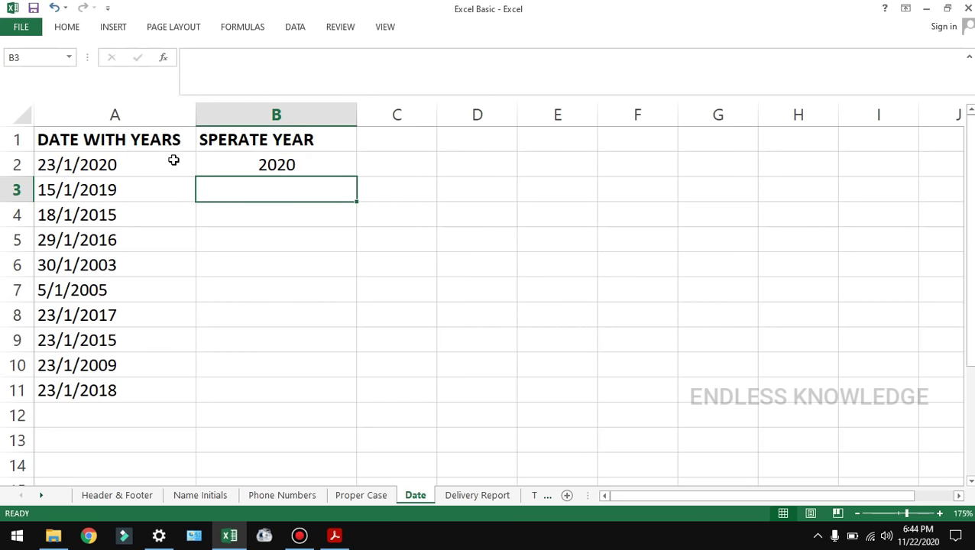
key(ctrl+e)
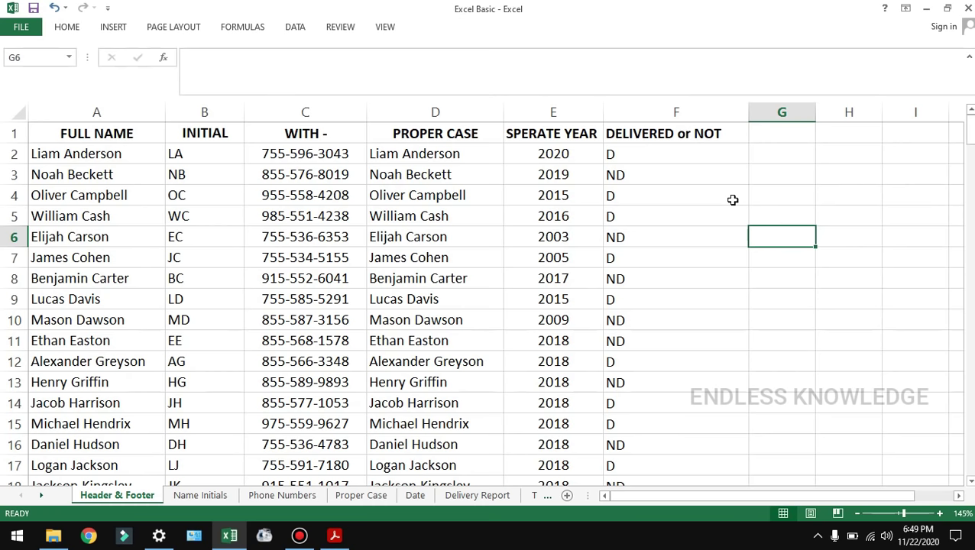
Step: Search the sheet for LF, step through several matches, then list all 12 with Find All
key(ctrl+f)
drag(736, 215, 738, 193)
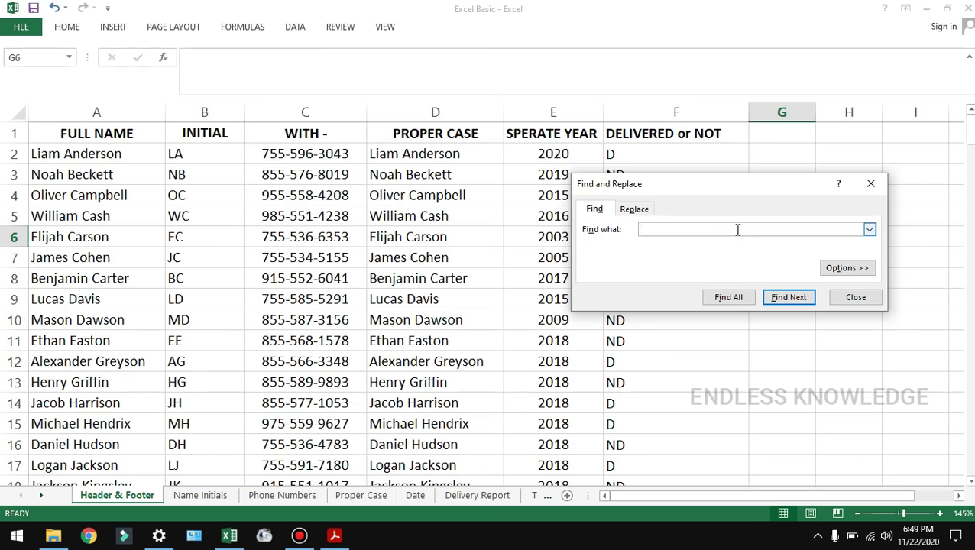
text(LF)
click(777, 299)
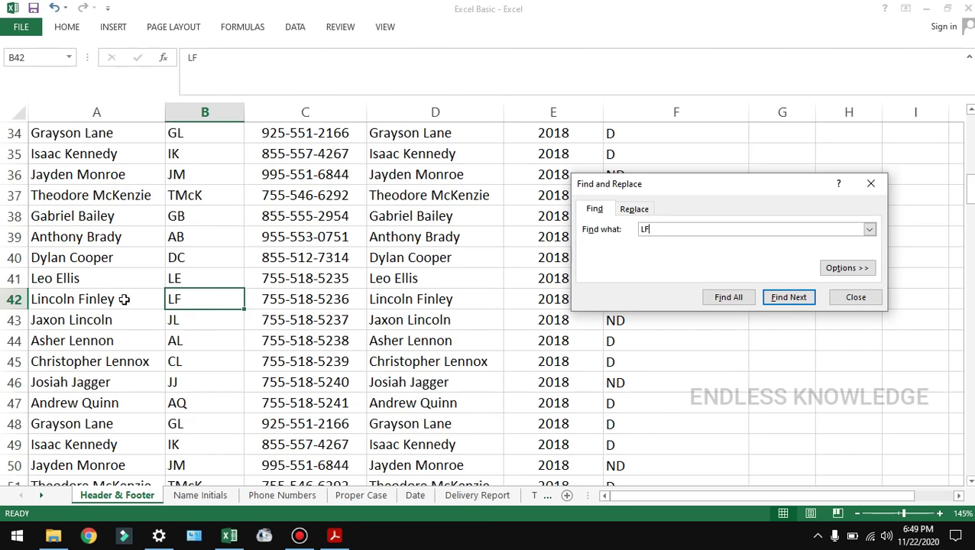
click(792, 300)
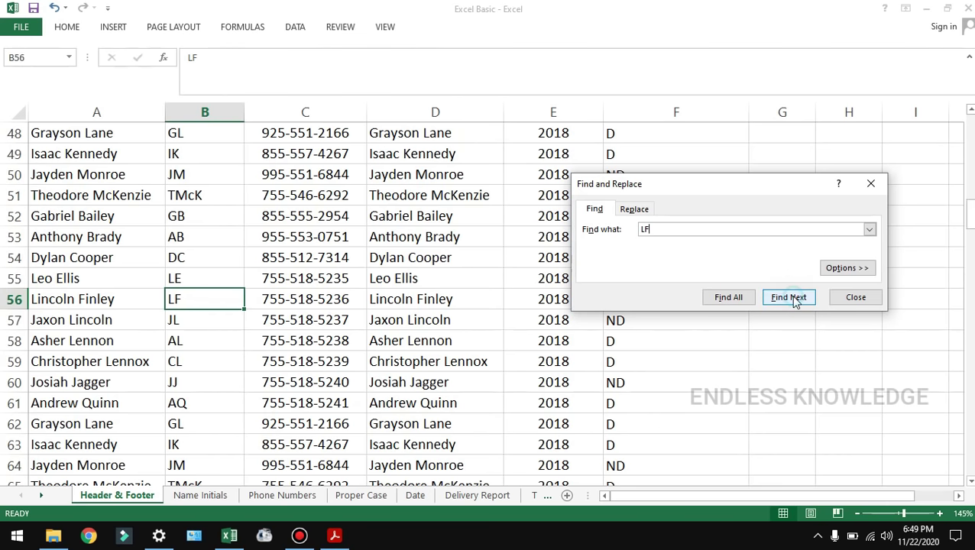
click(790, 290)
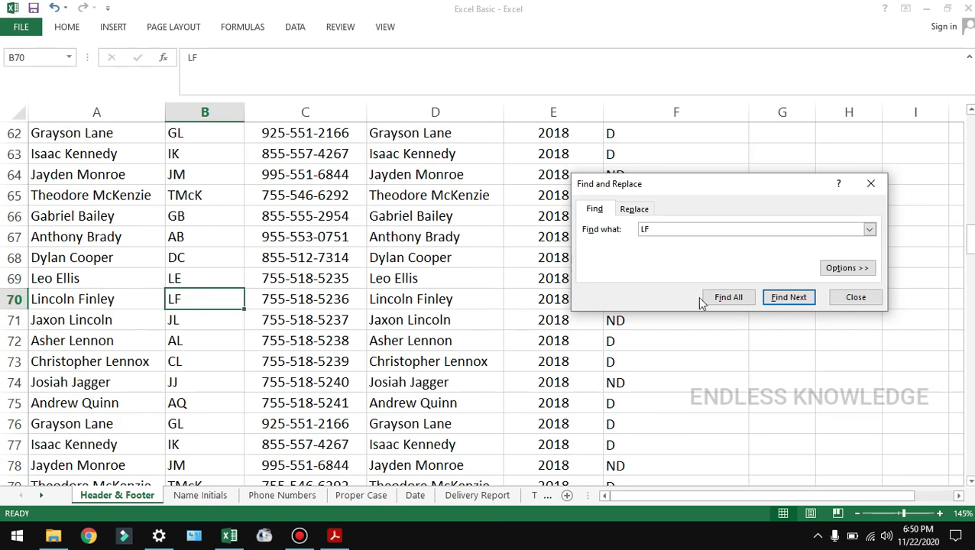
drag(703, 190, 461, 114)
click(644, 262)
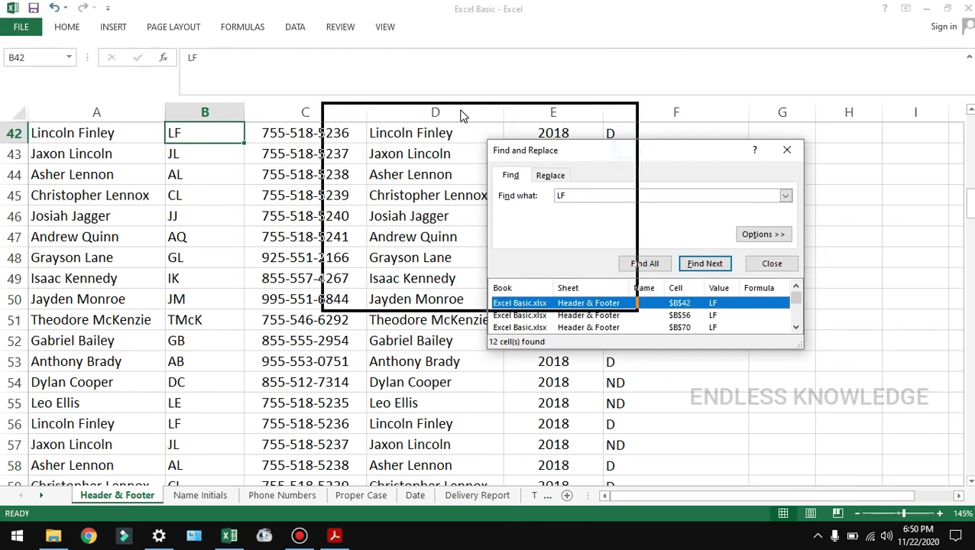
drag(633, 308, 835, 462)
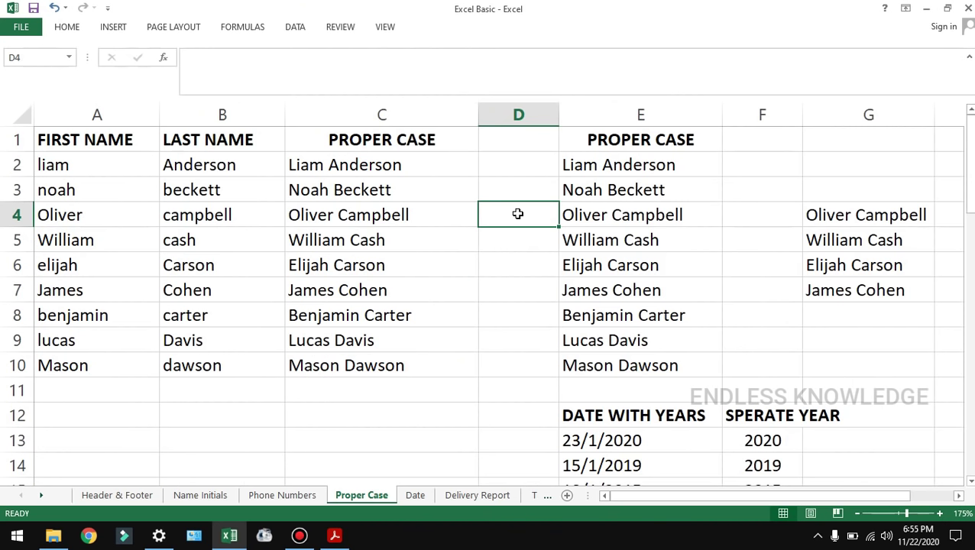
Step: Jump to cell G100 using the Ctrl+G Go To reference box
key(ctrl+g)
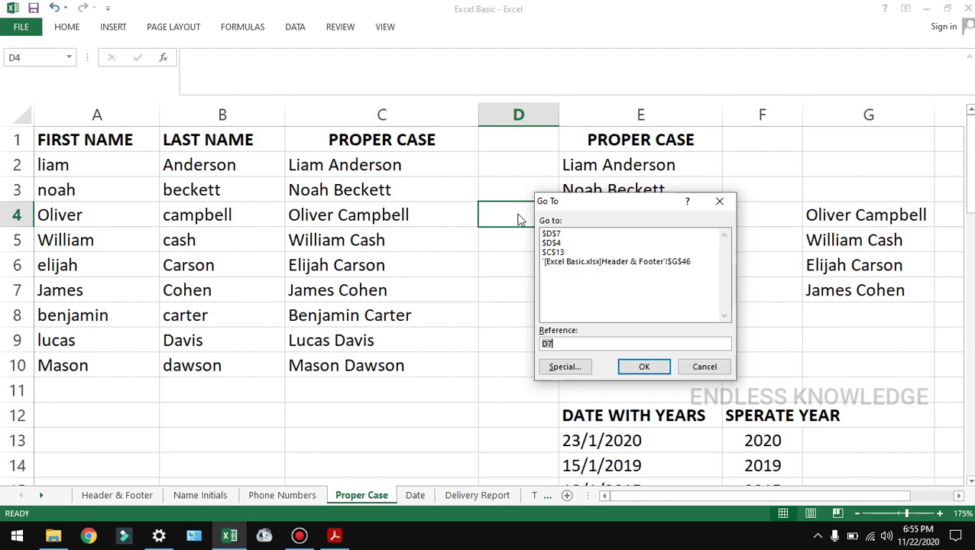
text(g100)
click(646, 363)
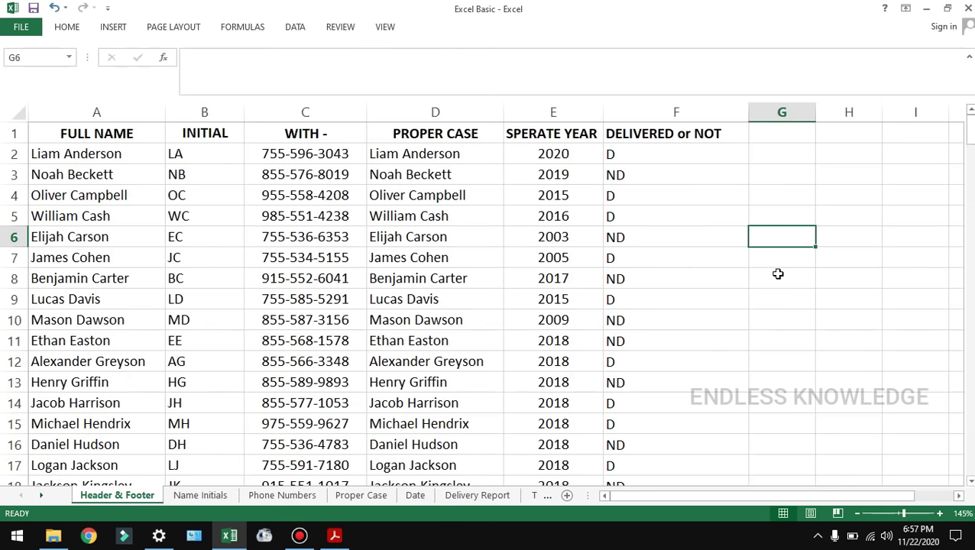
Step: Replace all 12 occurrences of LF with GF and close the Replace dialog
key(ctrl+h)
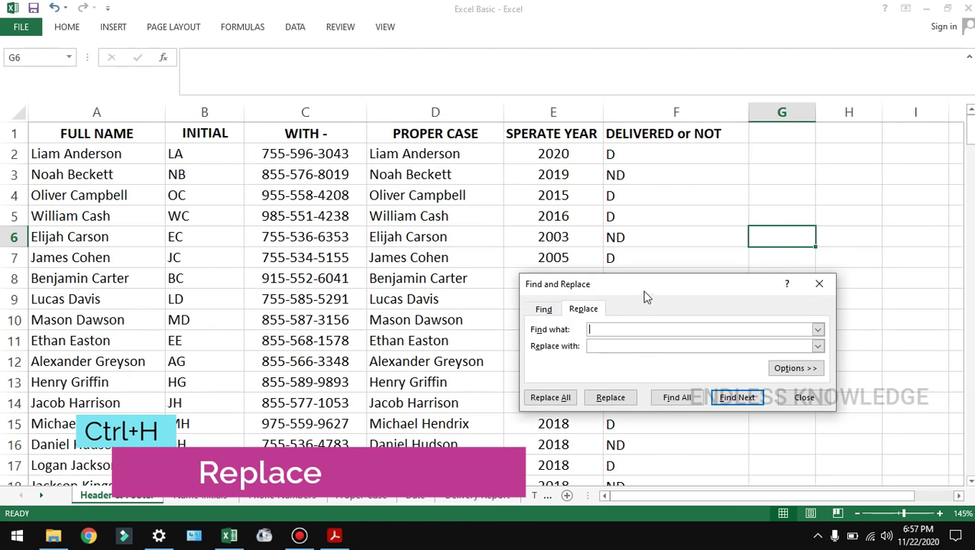
drag(644, 290, 661, 231)
text(l)
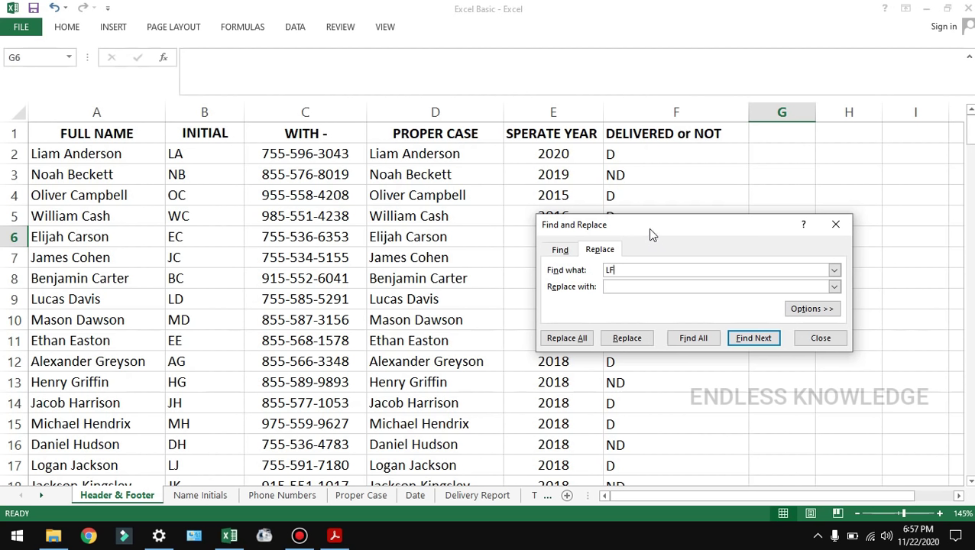
click(640, 286)
text(GF)
click(569, 339)
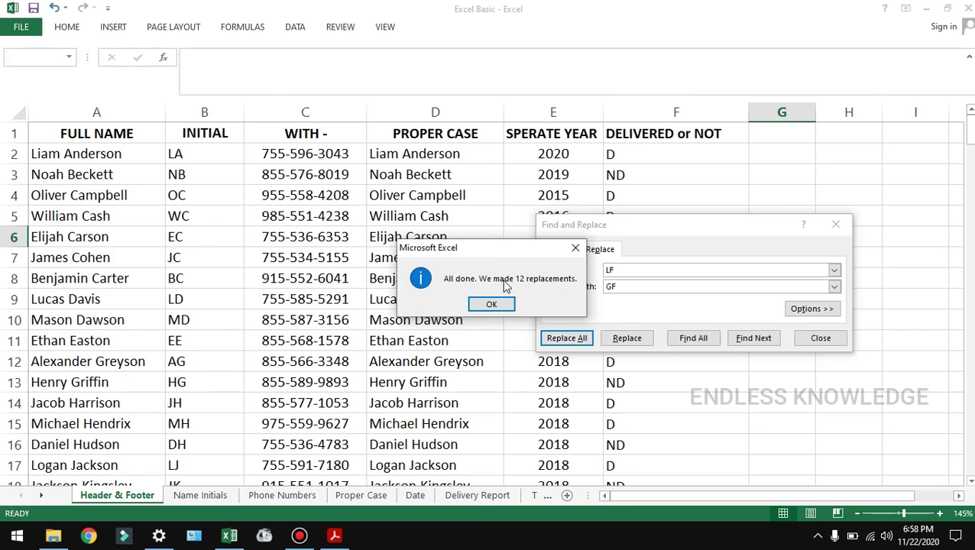
click(492, 303)
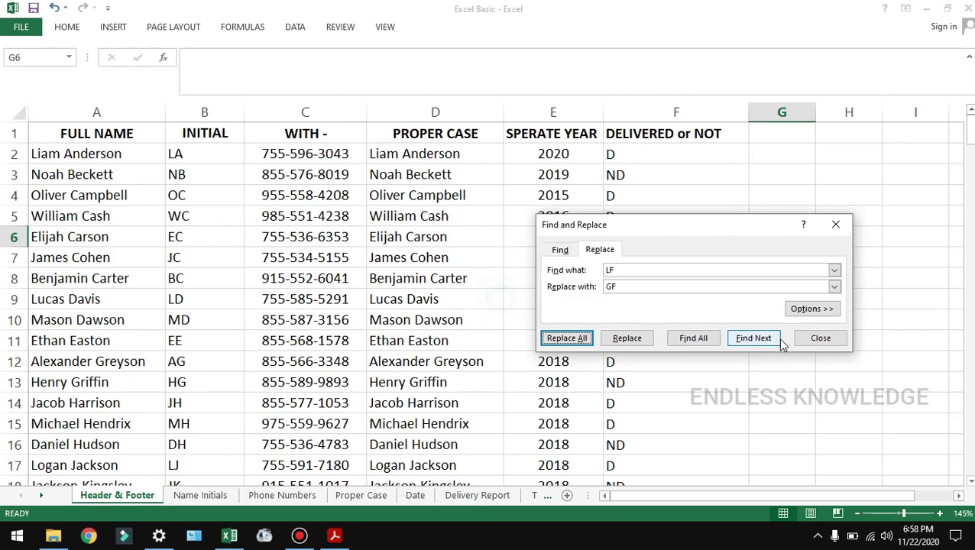
click(797, 337)
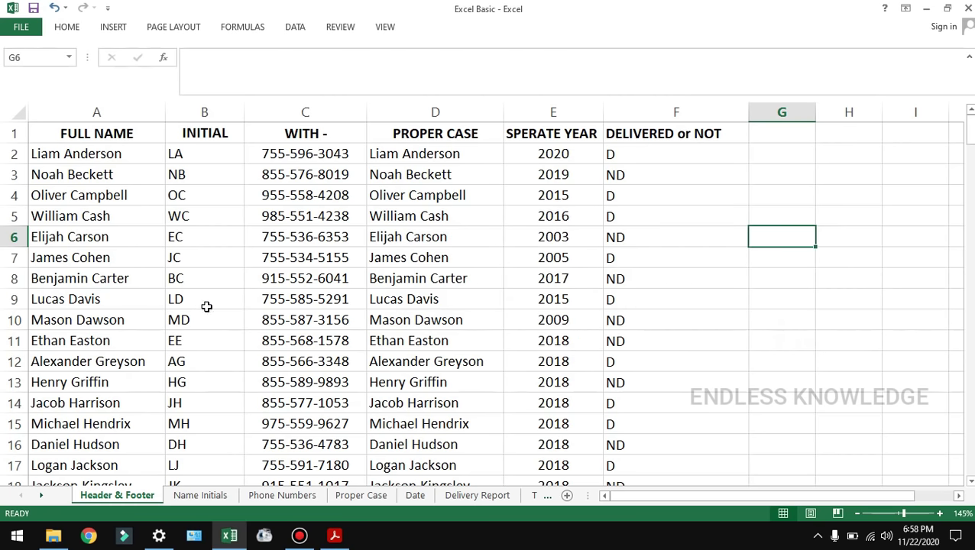
Step: Find all GF cells, enlarge the results to review the 12 matches, then close the search
click(211, 314)
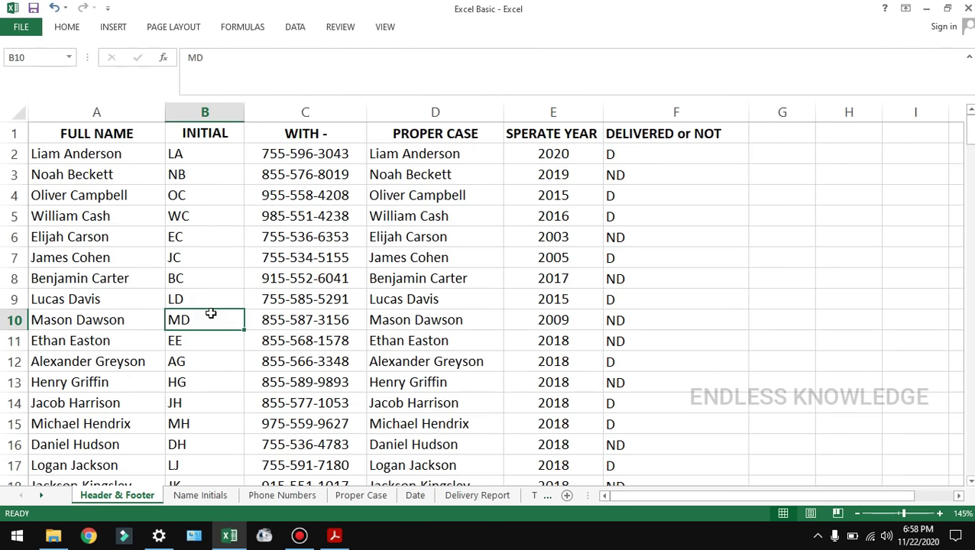
key(ctrl+f)
text(gf)
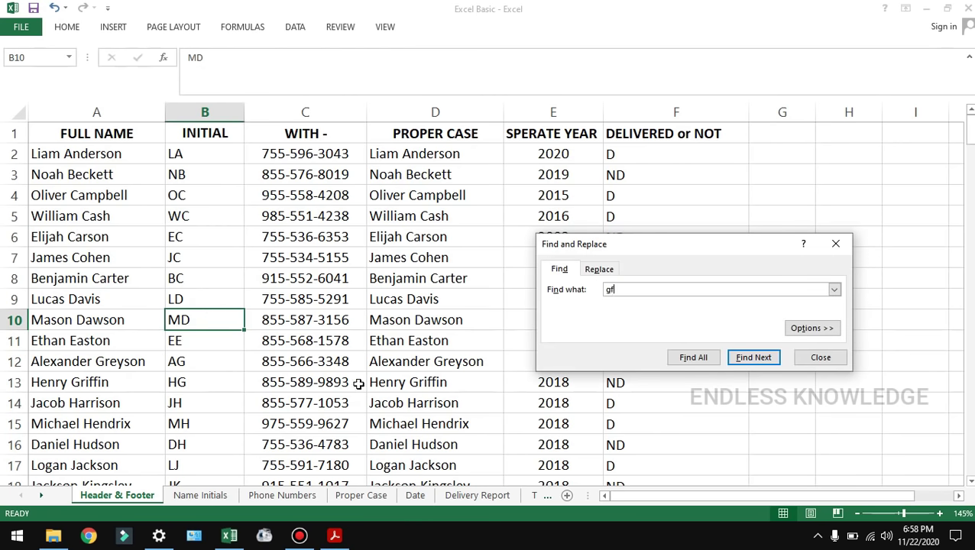
click(692, 358)
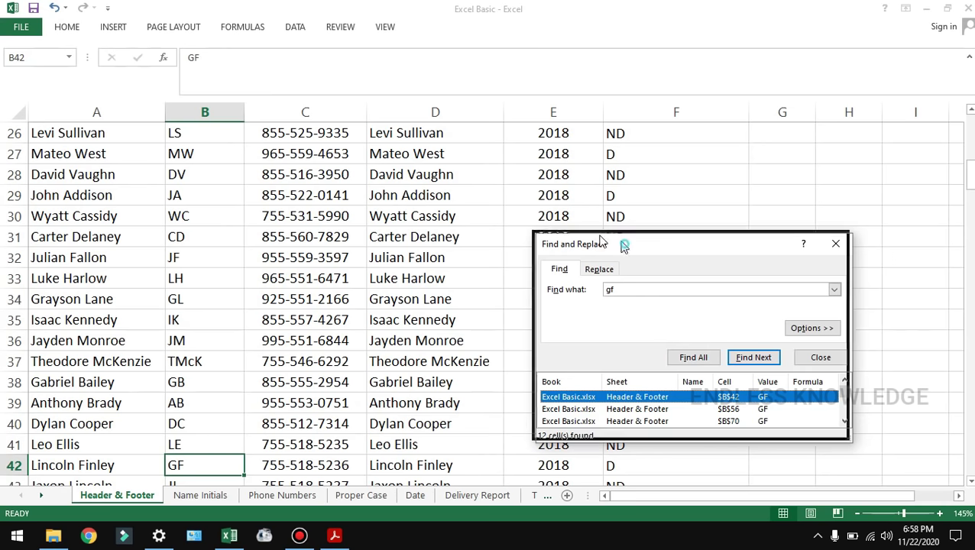
drag(618, 243, 199, 71)
drag(430, 268, 545, 367)
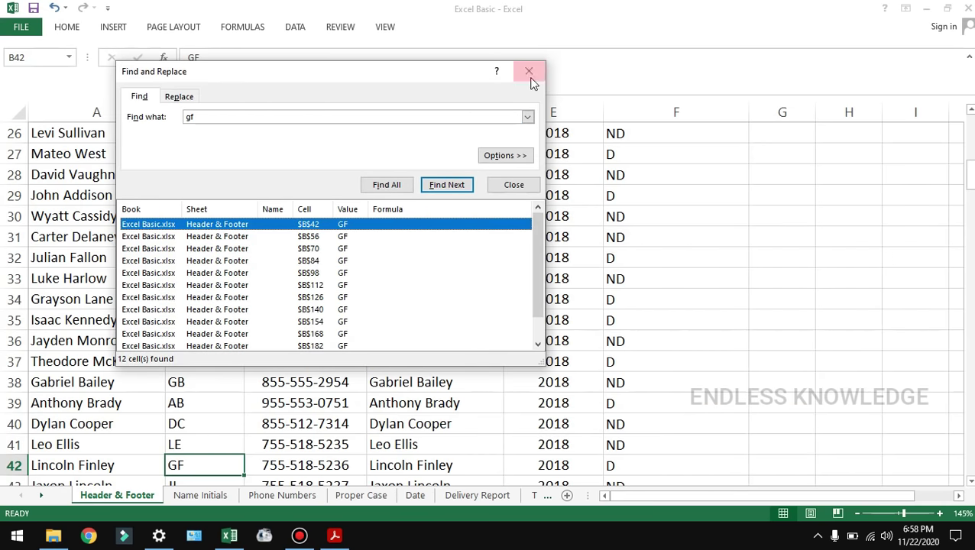
click(529, 71)
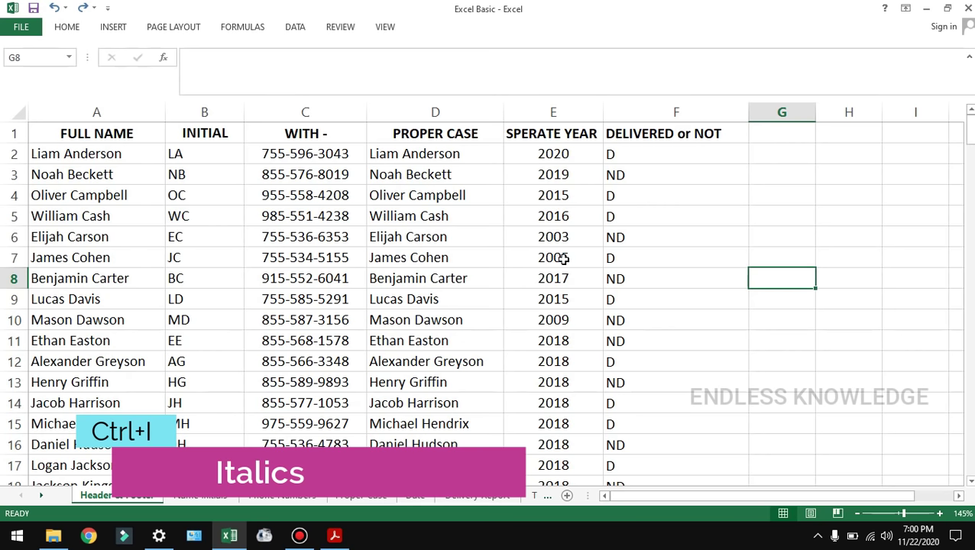
drag(340, 218, 603, 375)
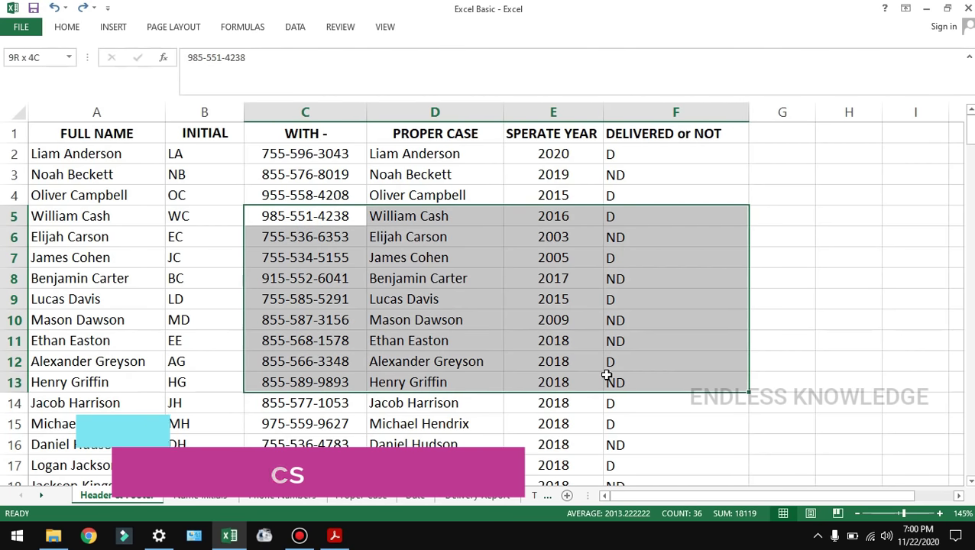
key(ctrl+i)
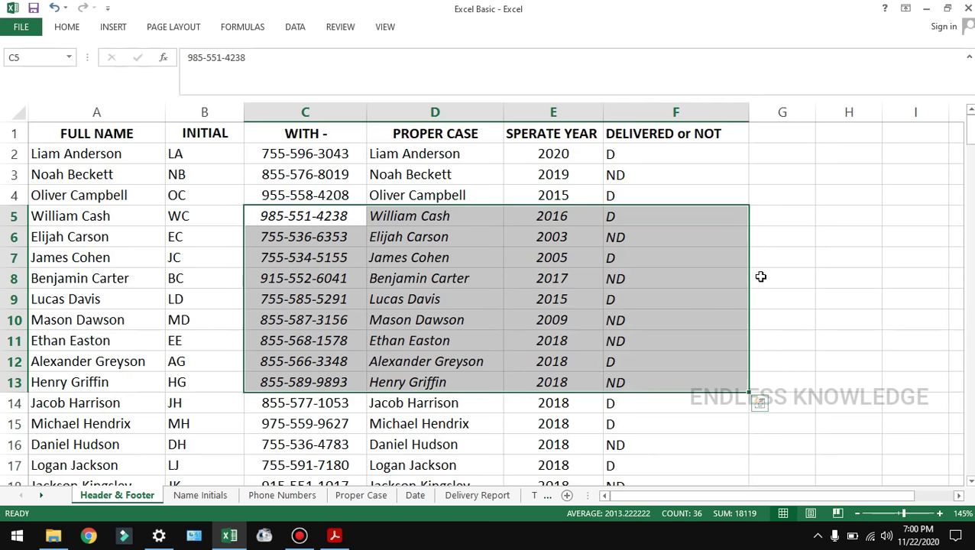
key(ctrl+i)
key(ctrl+q)
click(803, 259)
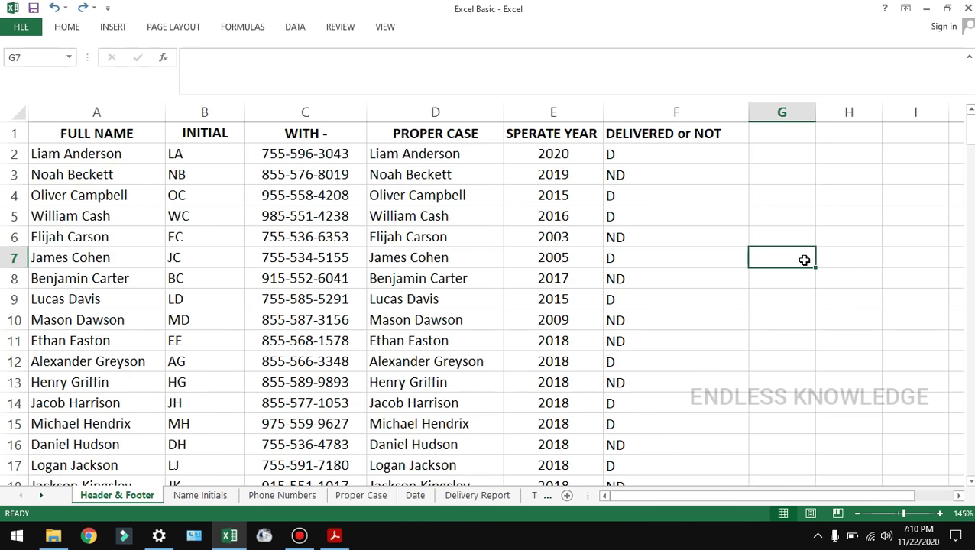
Step: Replace all 118 ND entries with Not, then select F3 and make row 3 tall enough for two lines
key(ctrl+f)
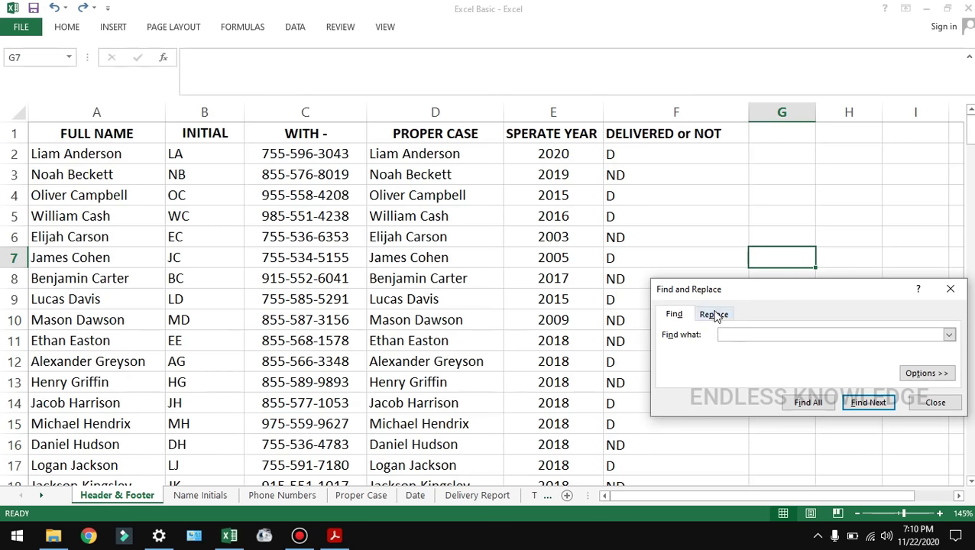
click(715, 314)
drag(767, 300, 783, 240)
text(ND)
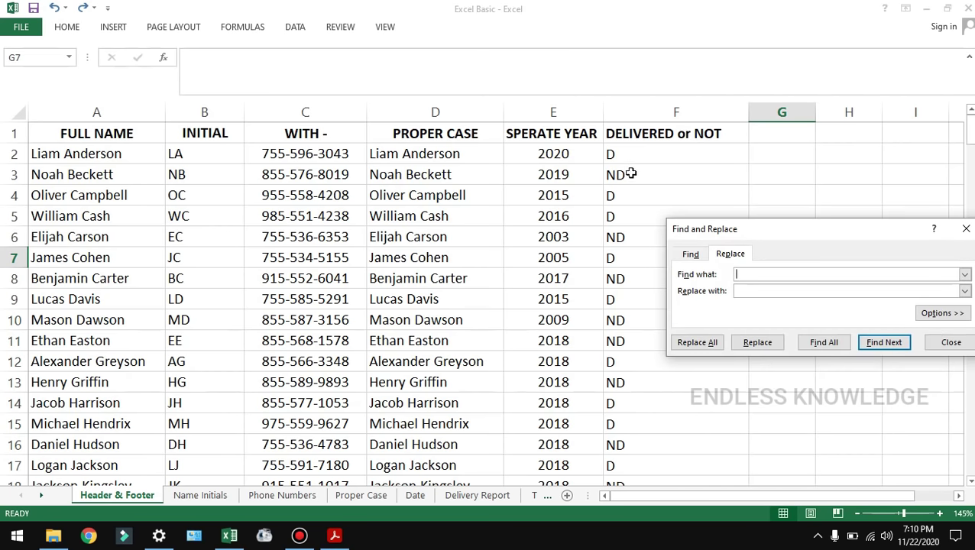
click(758, 290)
text(Not)
click(712, 344)
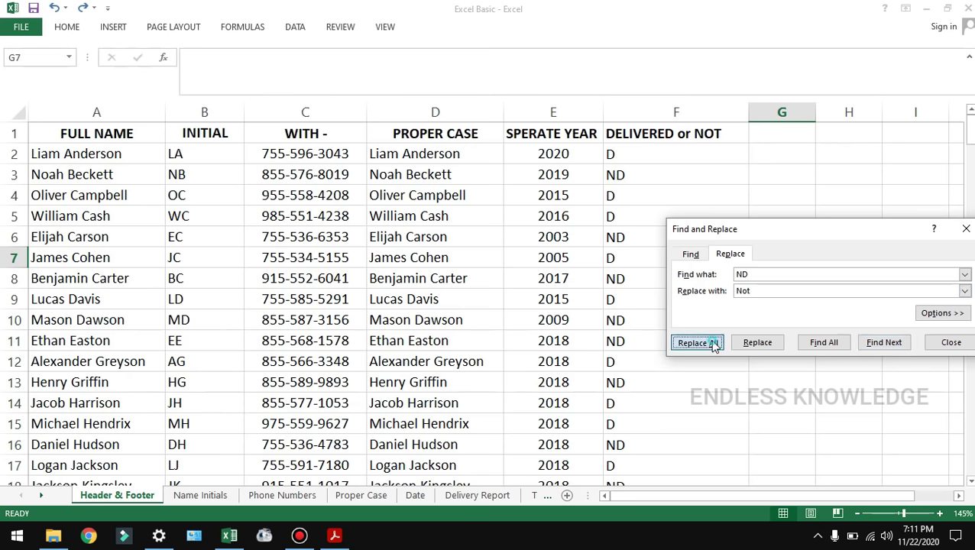
click(496, 306)
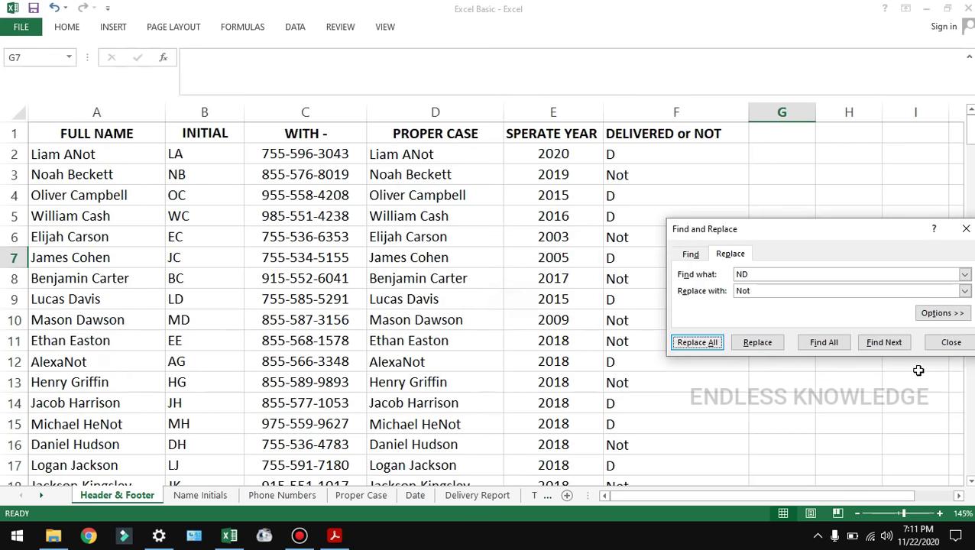
click(947, 342)
click(621, 175)
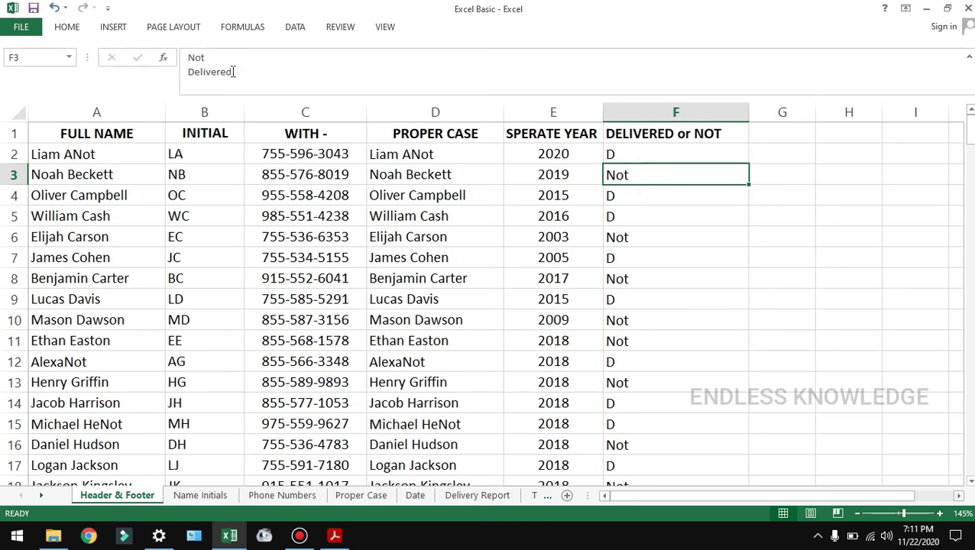
drag(23, 184, 28, 204)
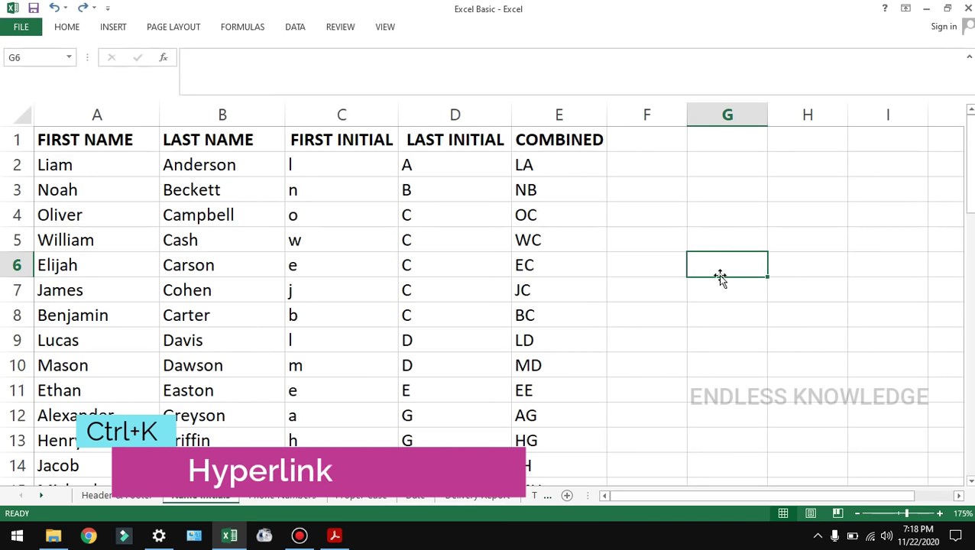
Step: Insert a hyperlink in cell F3 of Name Initials that targets the Proper Case sheet
click(164, 221)
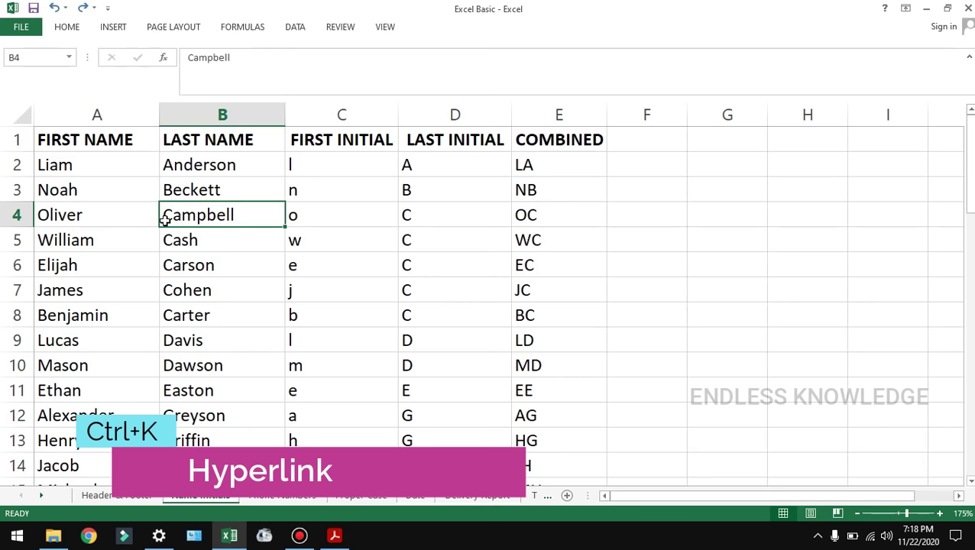
click(650, 183)
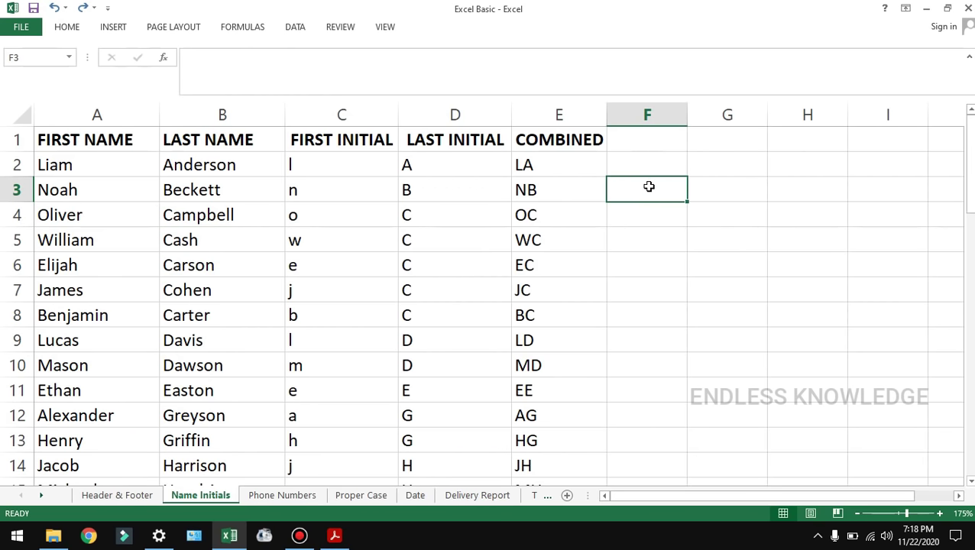
key(ctrl+k)
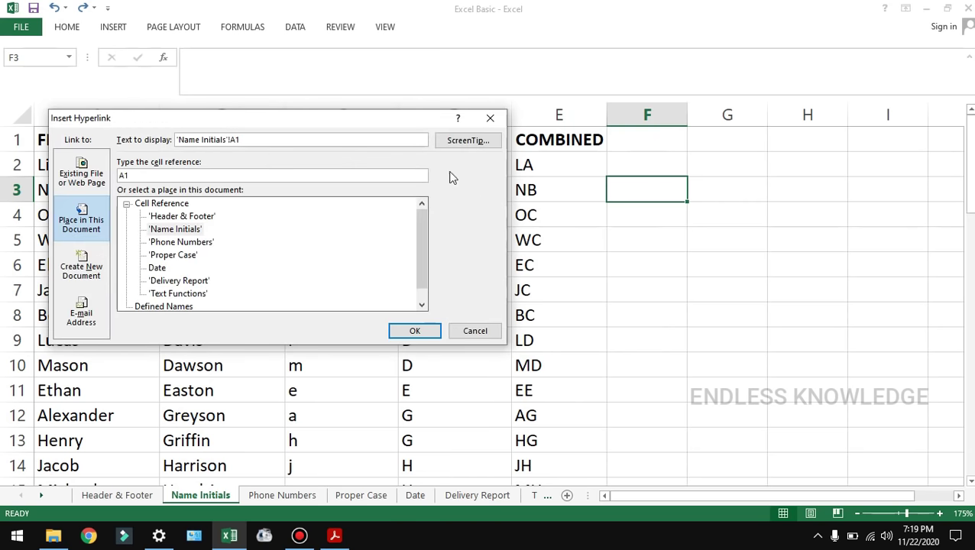
drag(356, 124, 355, 139)
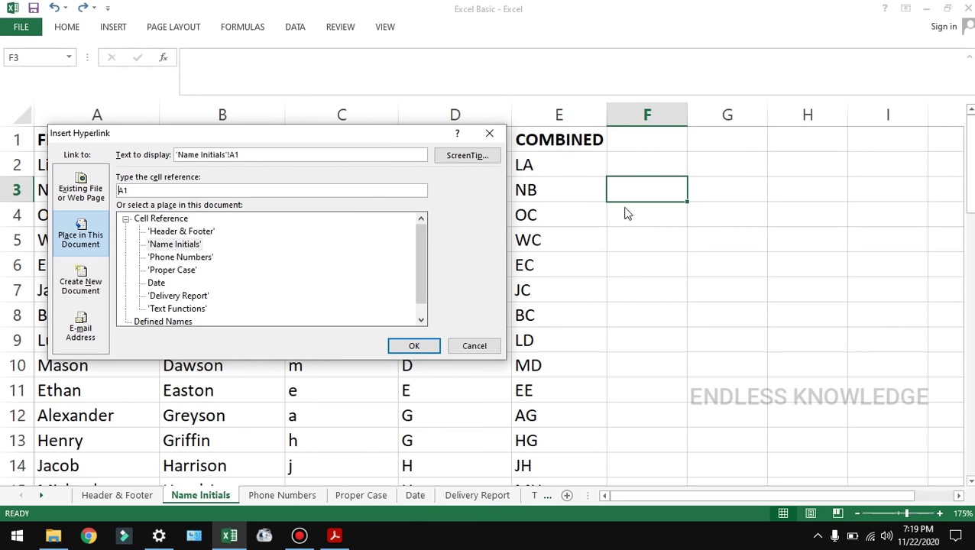
click(81, 191)
click(81, 236)
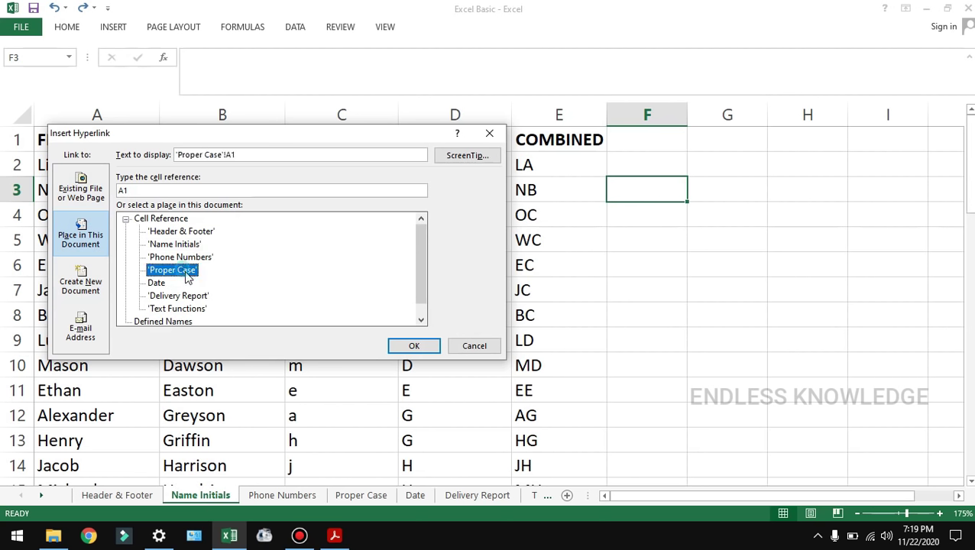
click(182, 271)
Step: Set the link's display text to 'Proper', then follow it to the Proper Case sheet
drag(253, 155, 136, 167)
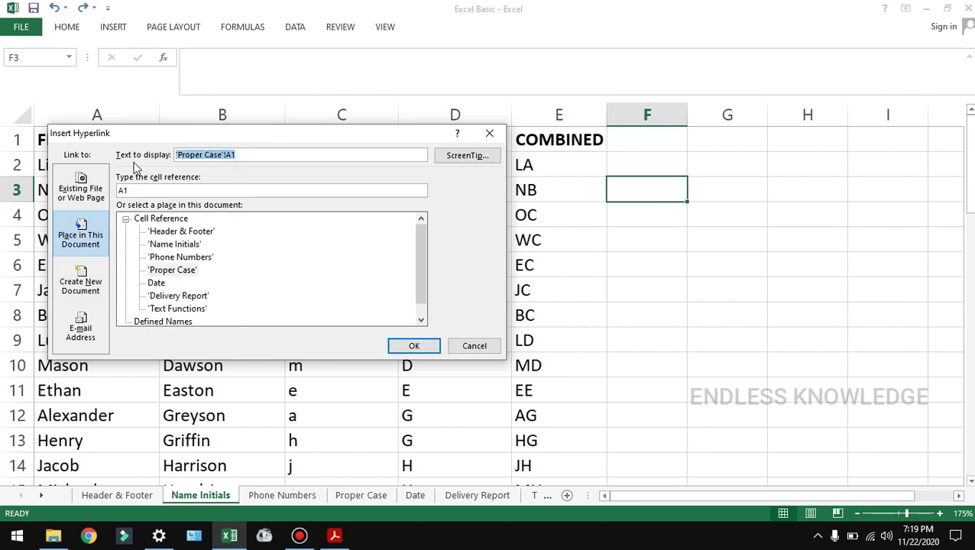
text(Proper)
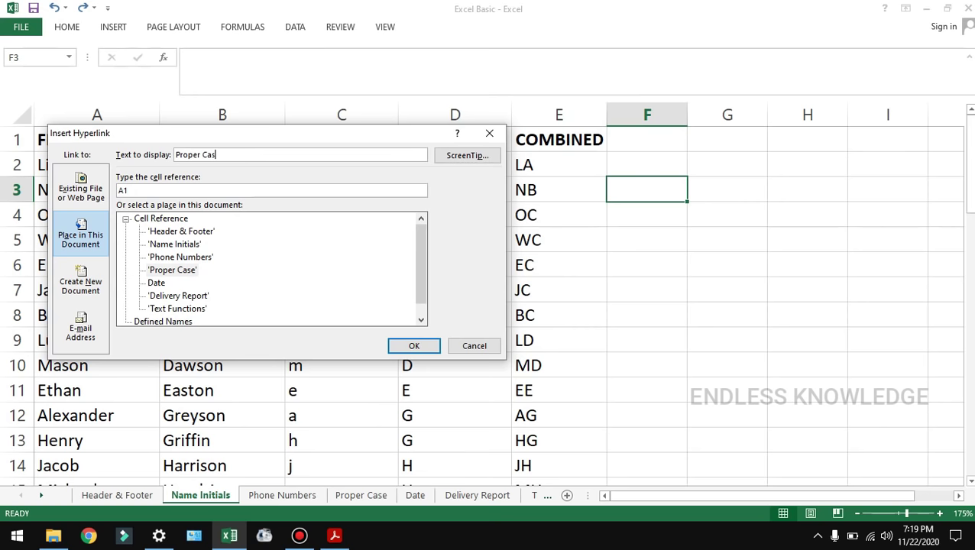
click(413, 345)
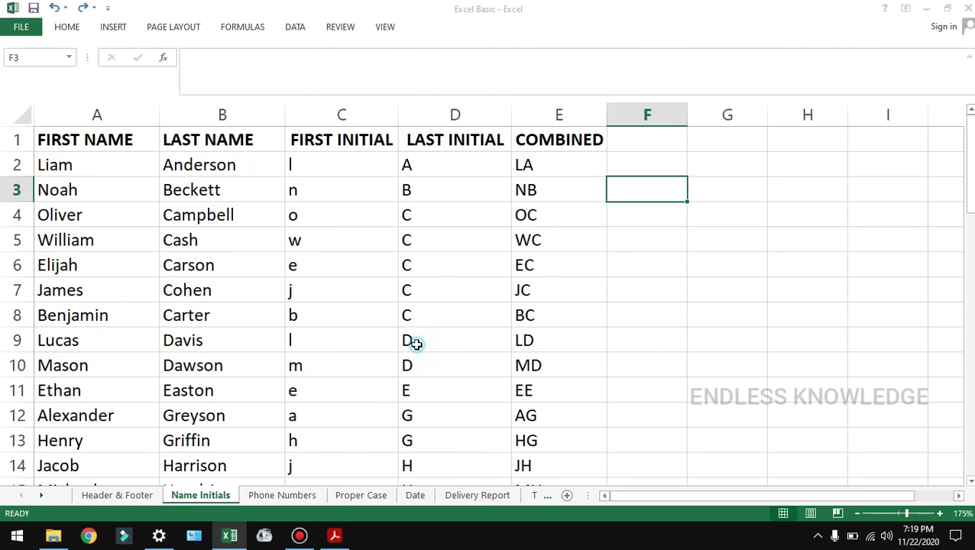
click(668, 239)
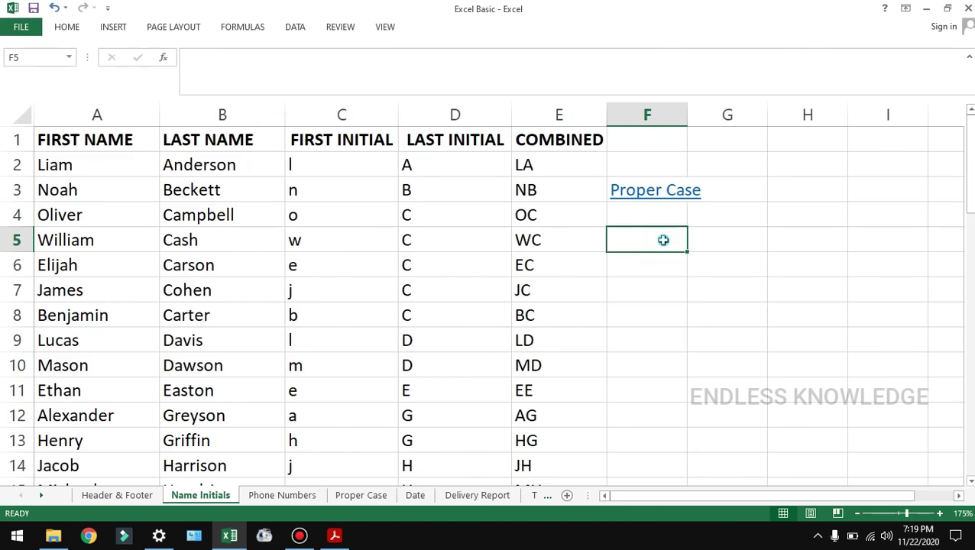
click(655, 200)
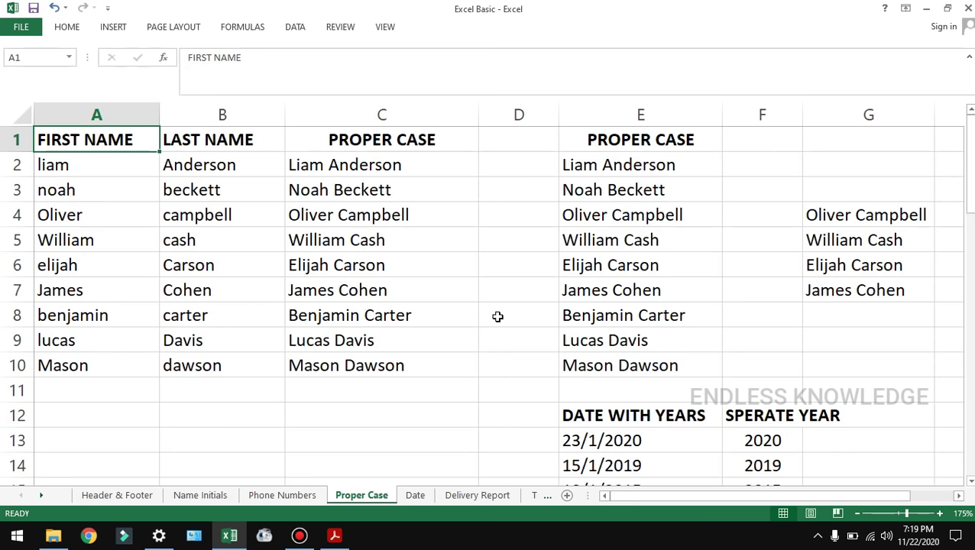
Step: Convert the names block A1:C10 into a table with headers using Ctrl+L
click(463, 413)
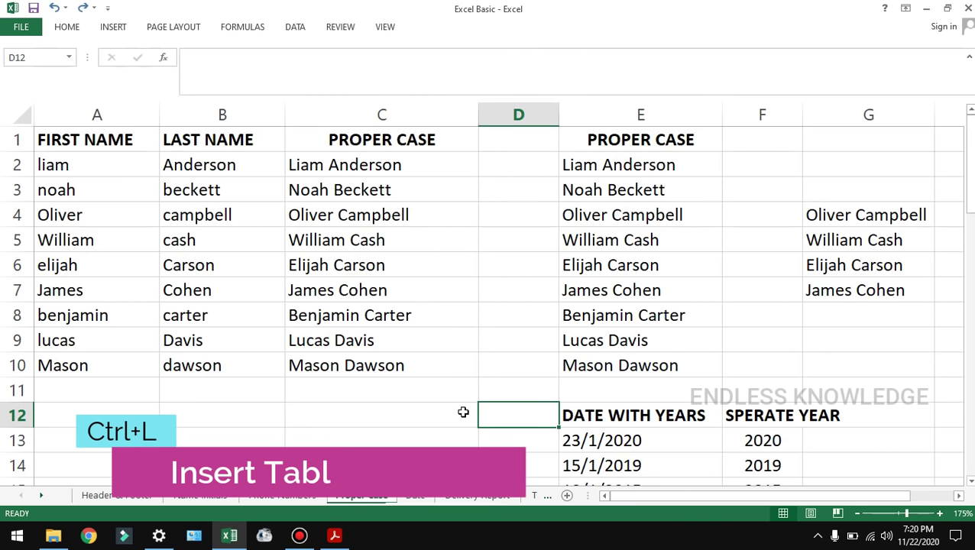
mouse_move(118, 136)
mouse_down()
mouse_move(205, 140)
mouse_move(388, 265)
mouse_move(399, 357)
mouse_up()
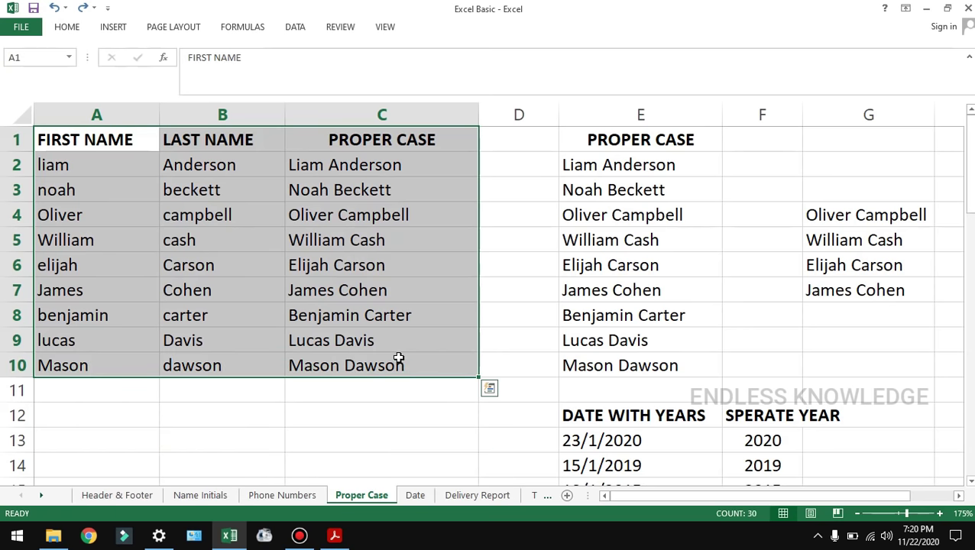
key(ctrl+l)
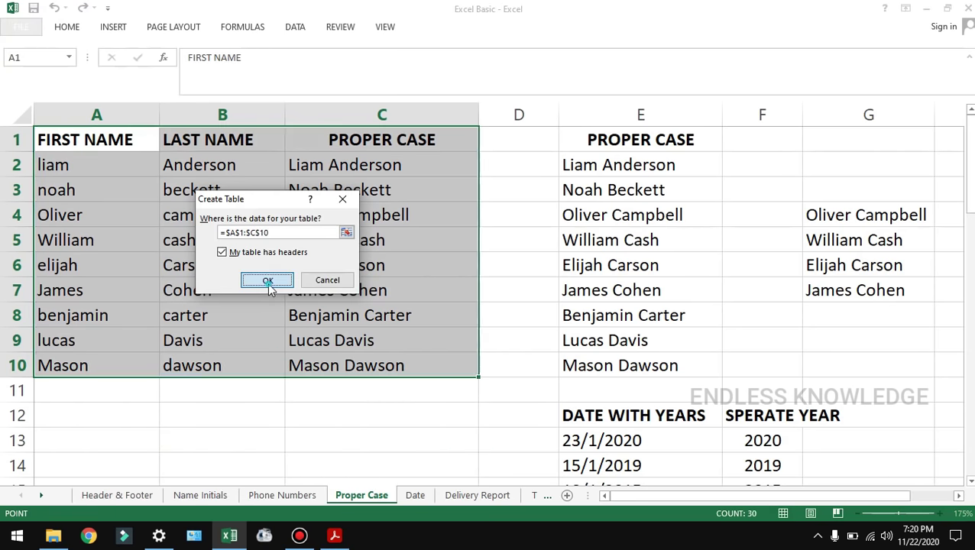
click(265, 280)
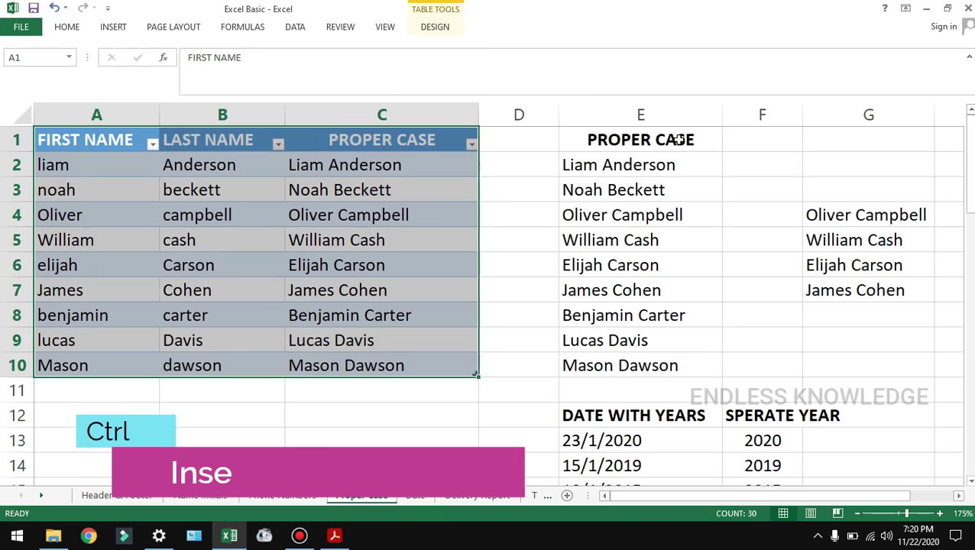
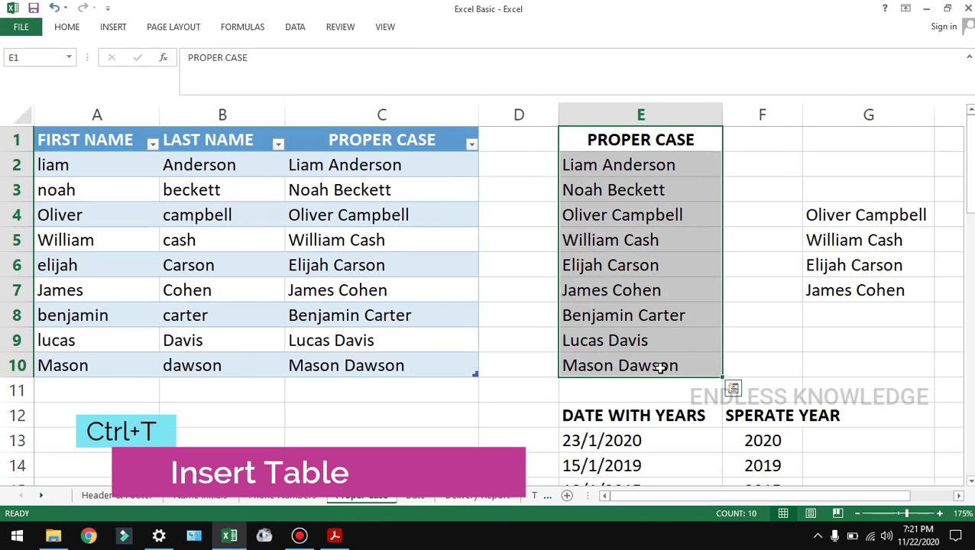
Step: Convert the Proper Case names in E1:E10 into a table, then start new blank workbook Book4
key(ctrl+t)
click(282, 280)
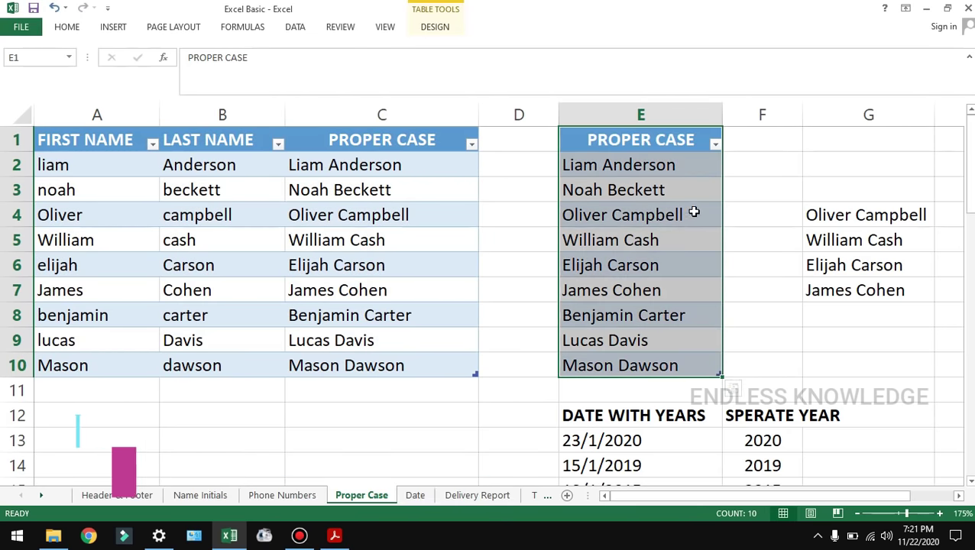
click(777, 204)
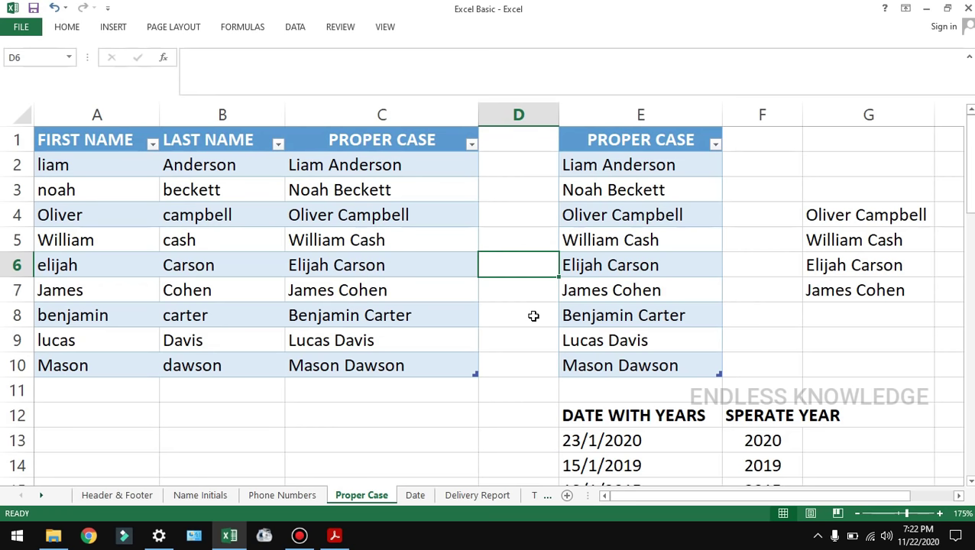
key(ctrl+n)
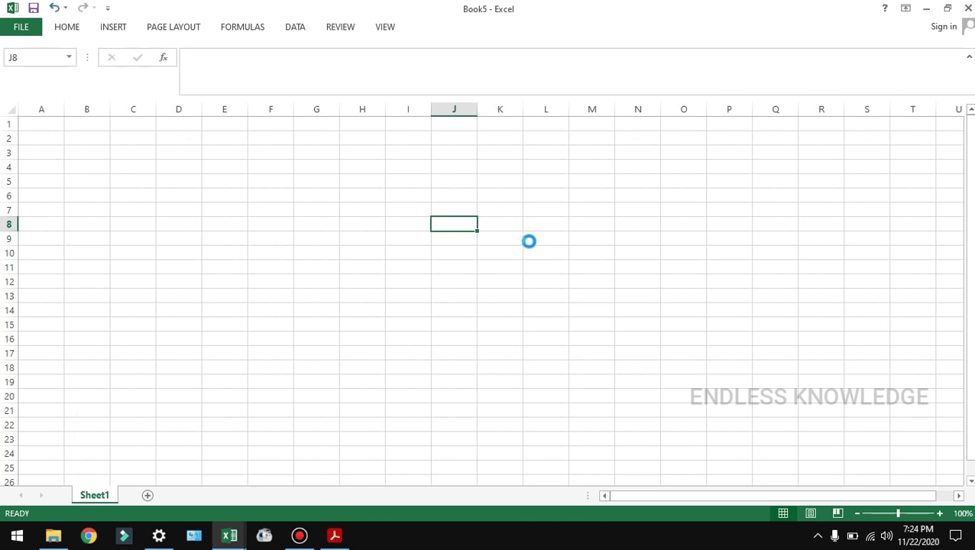
Step: Reopen Excel Basic from the Recent Workbooks list
key(ctrl+o)
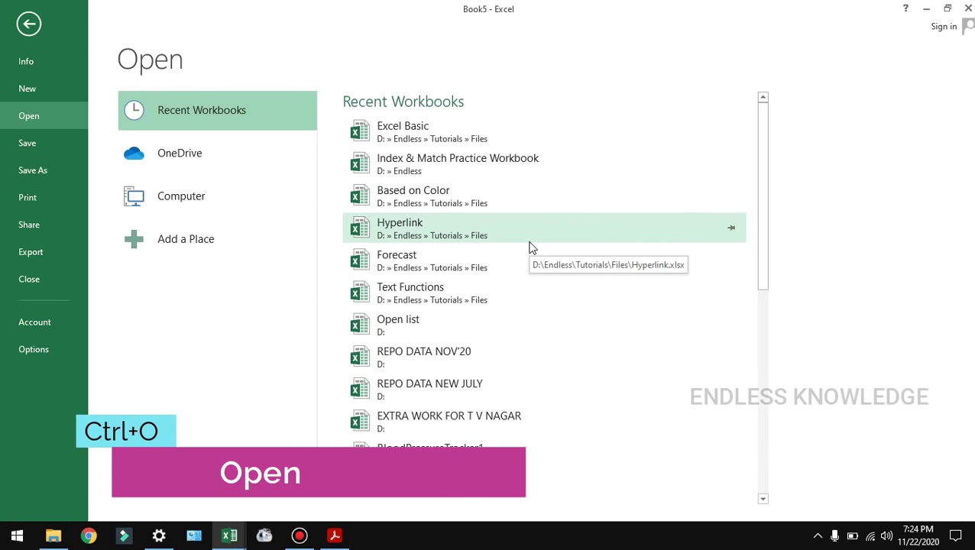
click(533, 137)
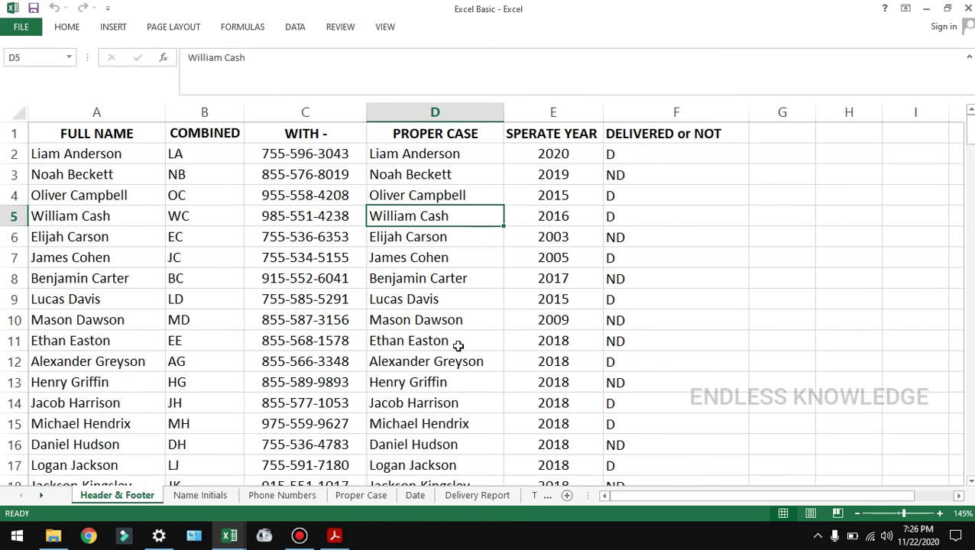
key(ctrl+p)
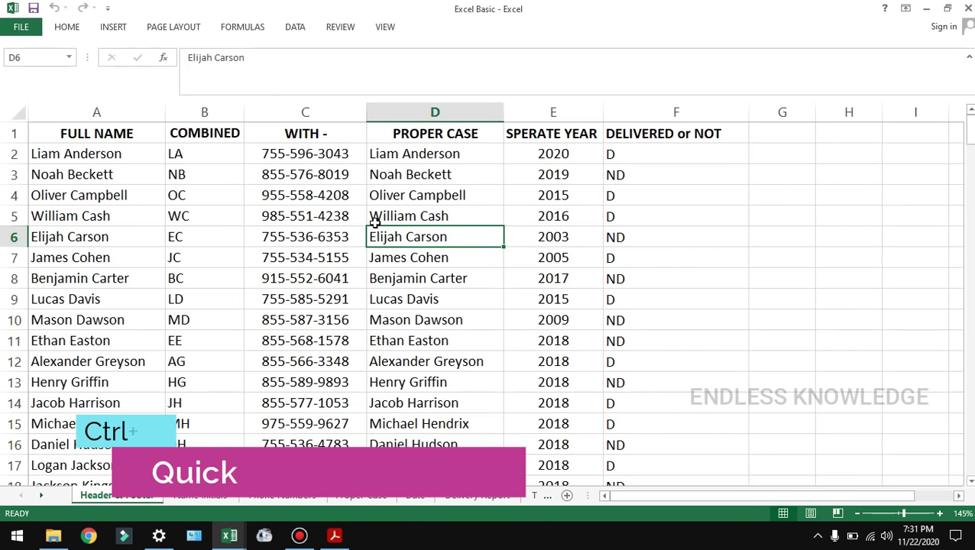
drag(97, 133, 635, 342)
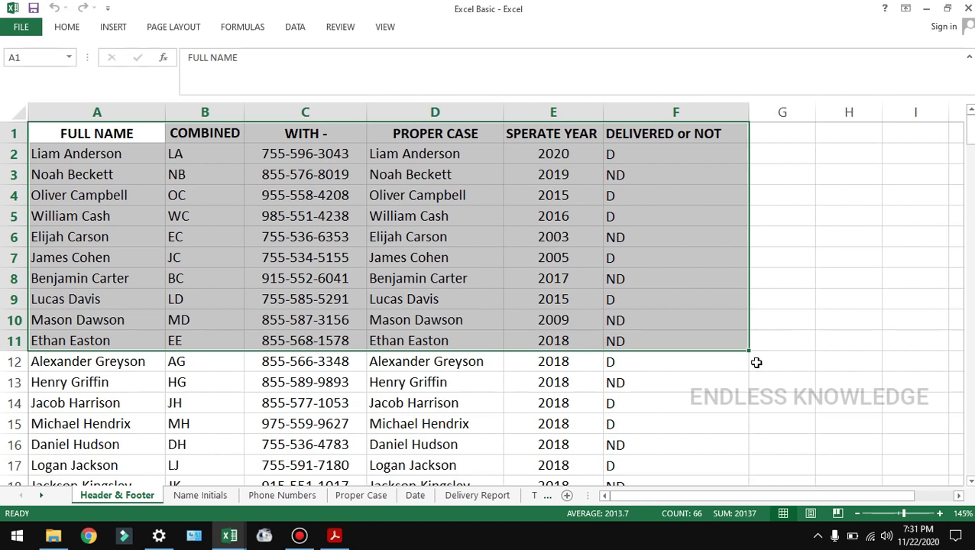
click(758, 363)
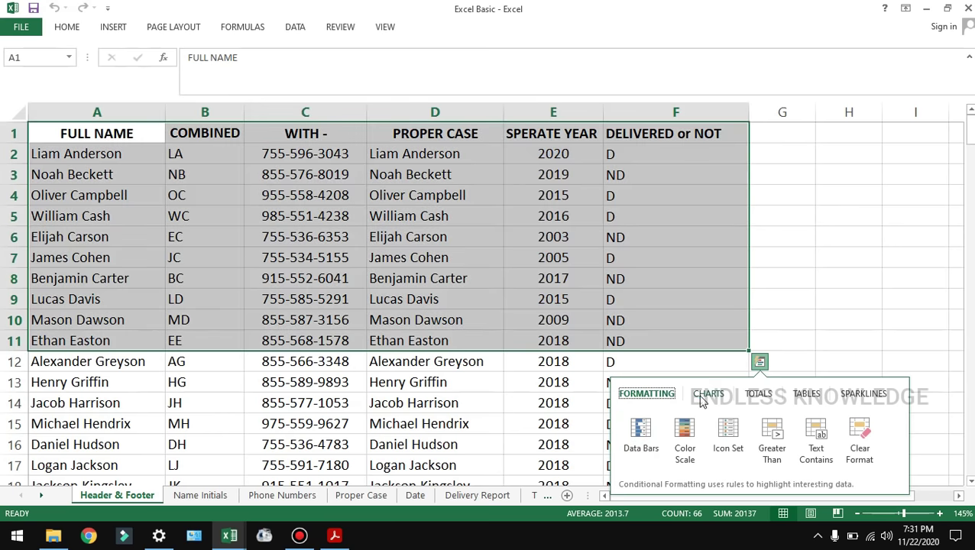
click(697, 394)
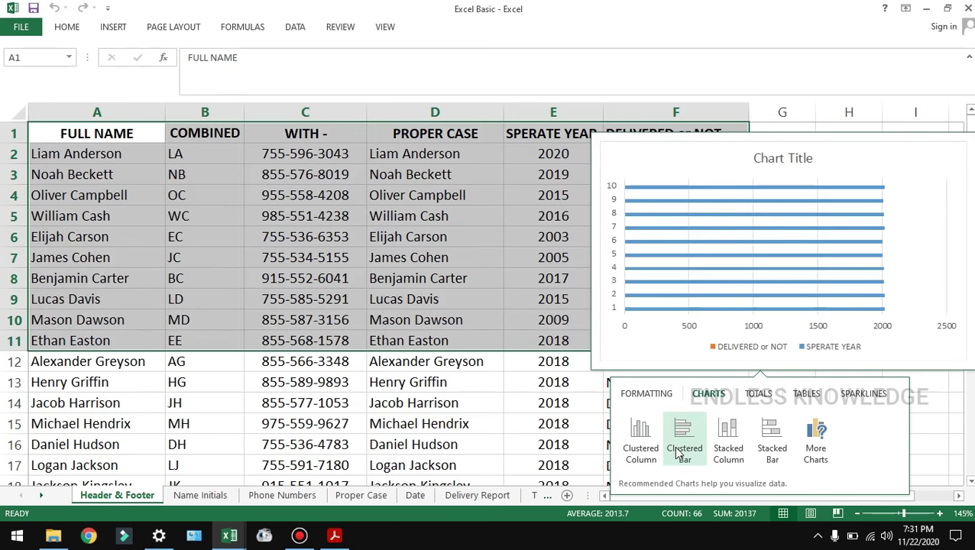
click(759, 395)
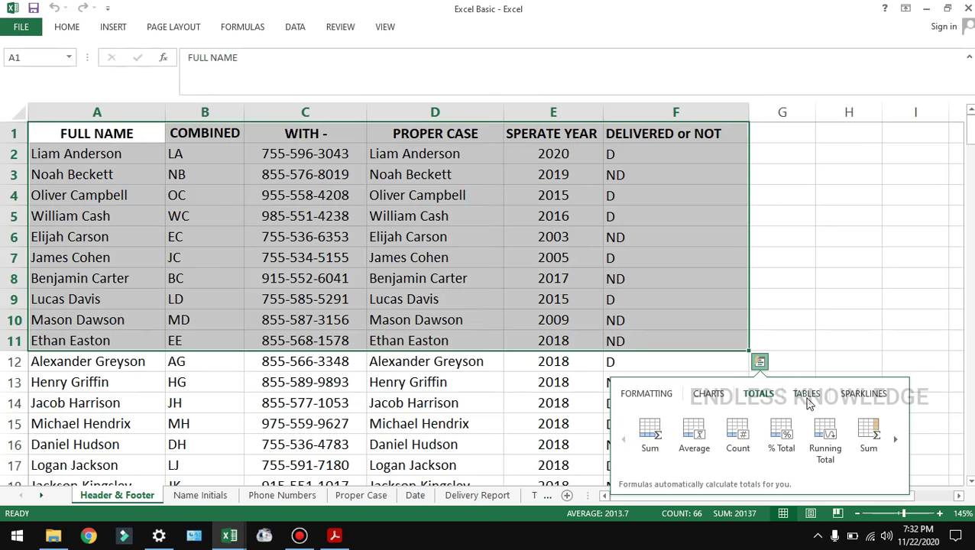
click(806, 399)
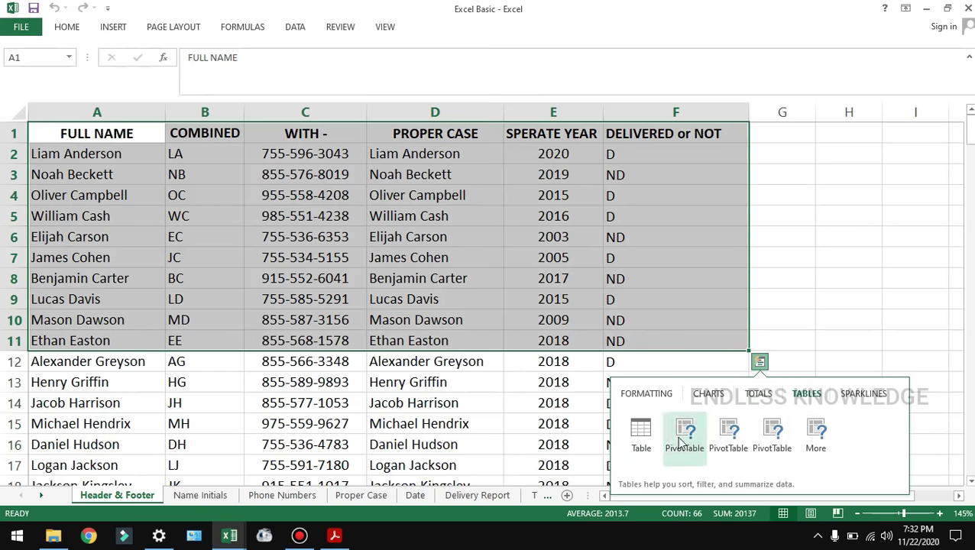
click(862, 395)
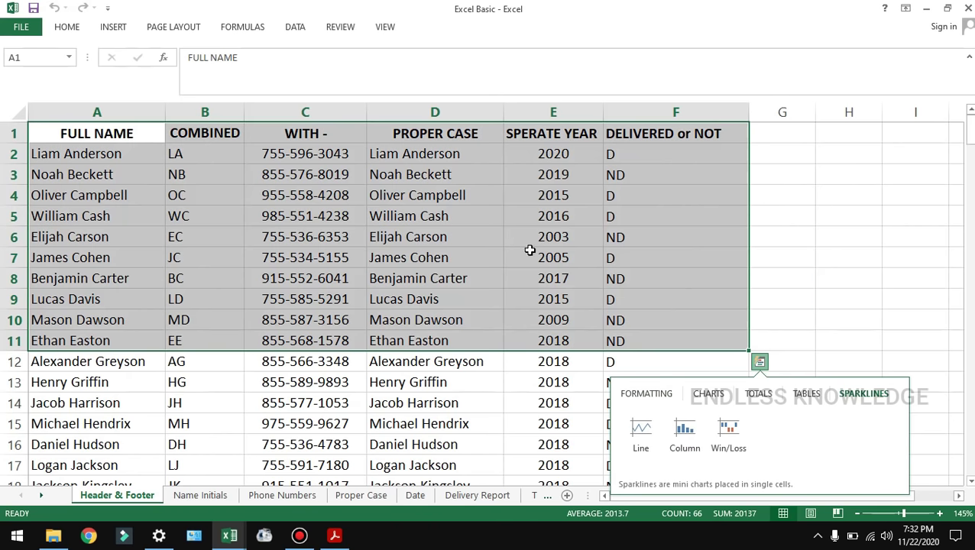
click(515, 241)
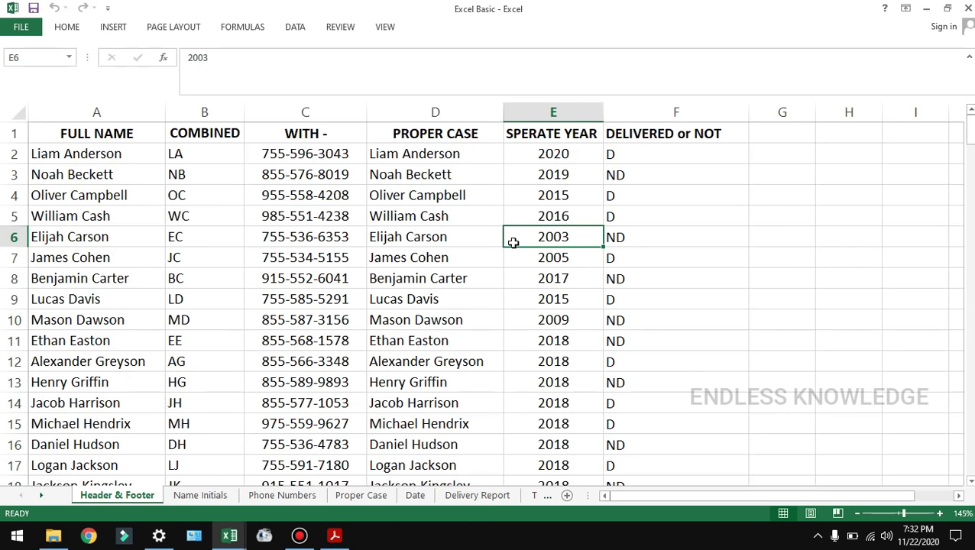
Step: Fill G2:G11 with the D/ND delivery codes from column F using Ctrl+R and Flash Fill
click(777, 159)
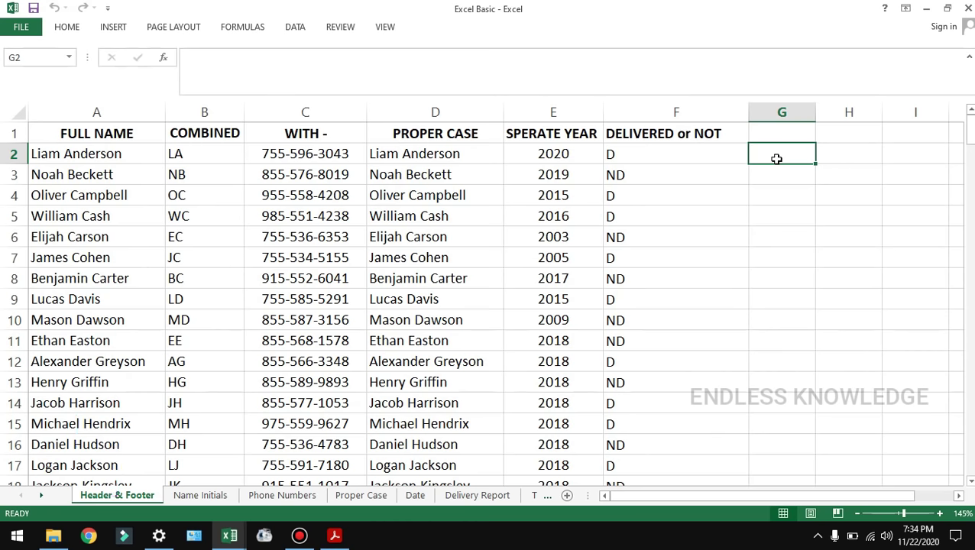
key(ctrl+r)
click(637, 156)
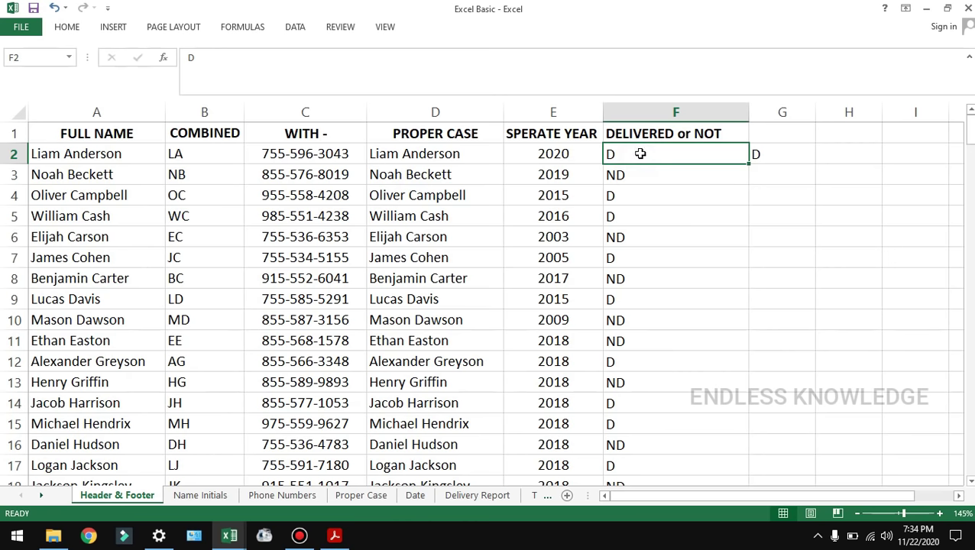
click(795, 155)
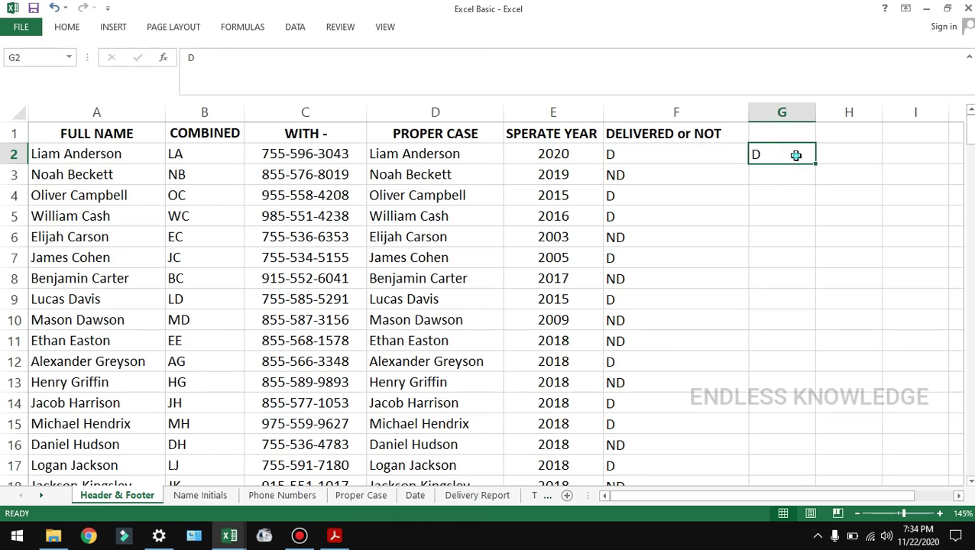
drag(796, 156, 800, 327)
key(ctrl+e)
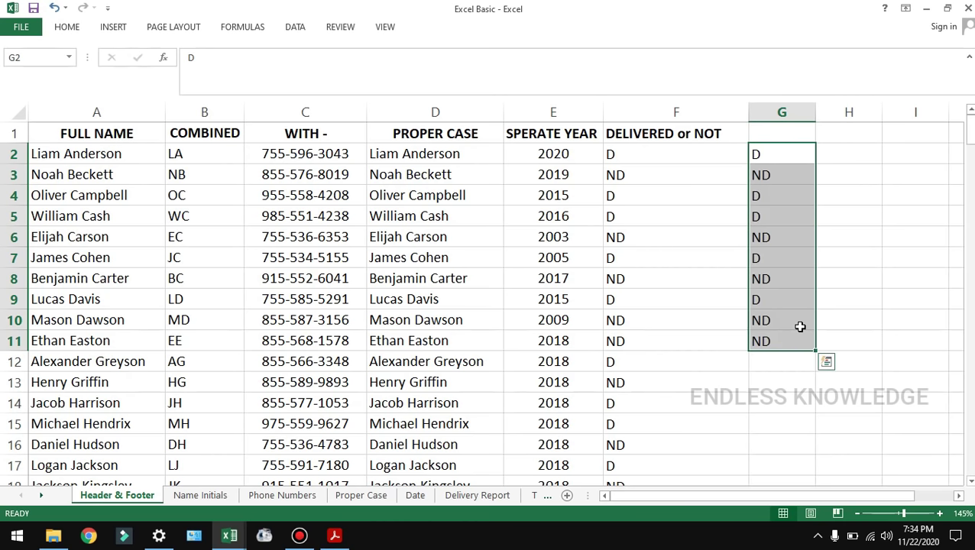
key(ctrl+q)
click(782, 250)
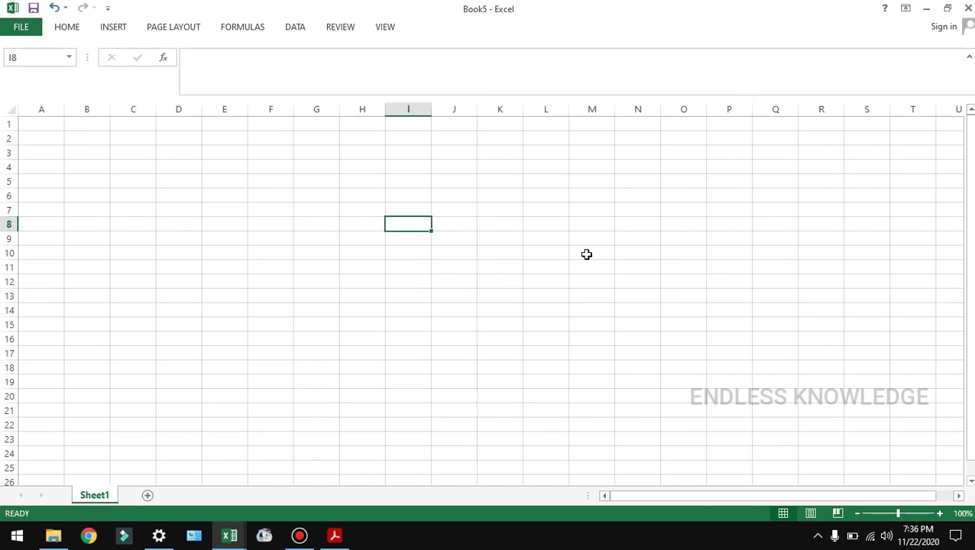
Step: Bring up Save As for the new workbook, then back out to Excel Basic
key(ctrl+s)
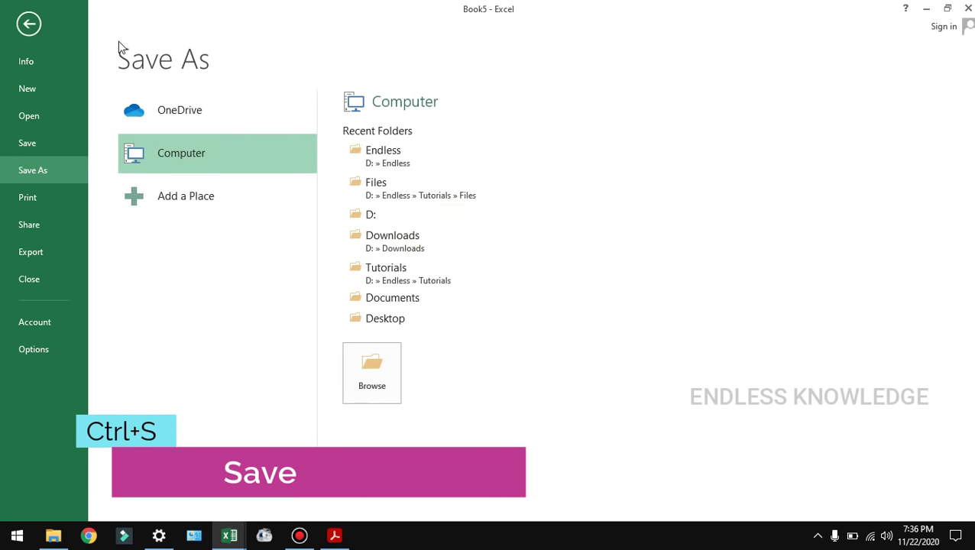
click(29, 24)
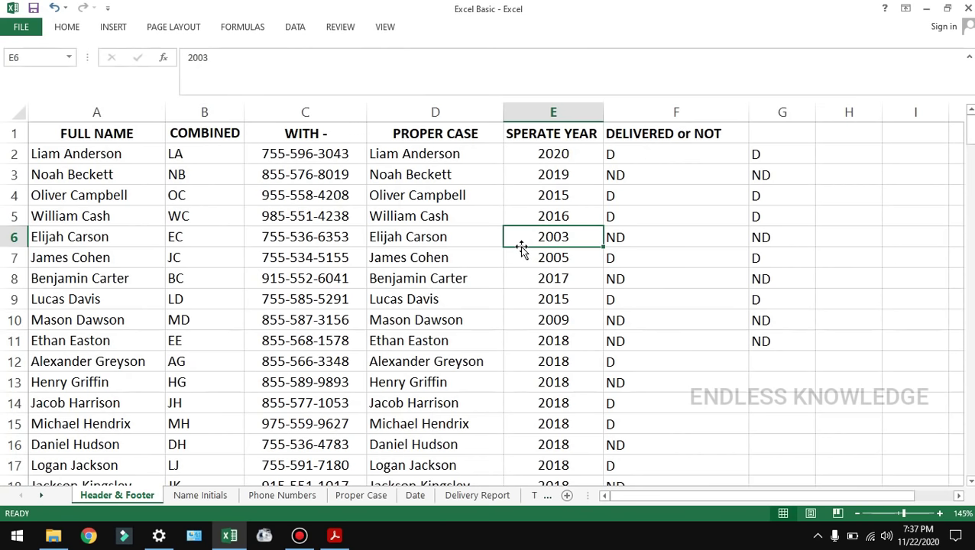
mouse_move(72, 156)
mouse_down()
mouse_move(483, 290)
mouse_move(484, 305)
mouse_up()
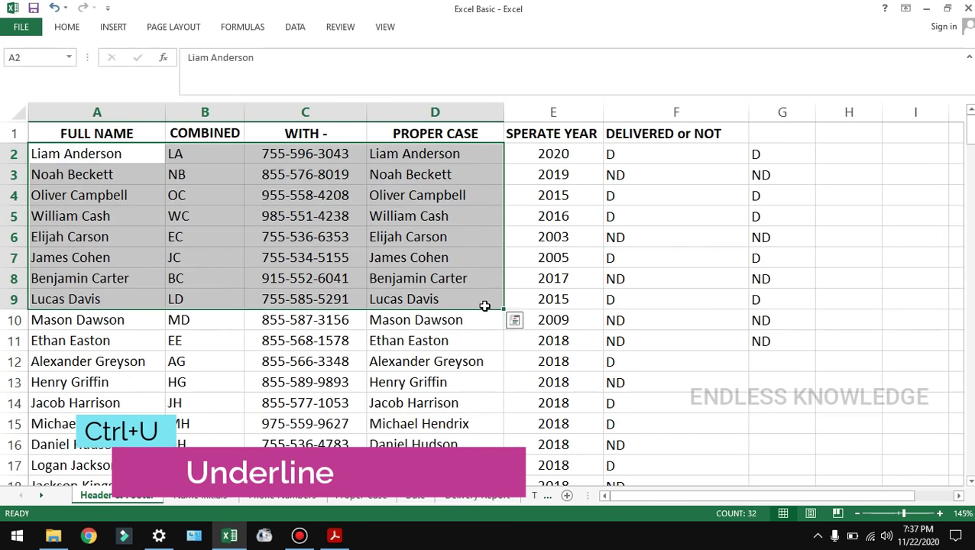
key(ctrl+u)
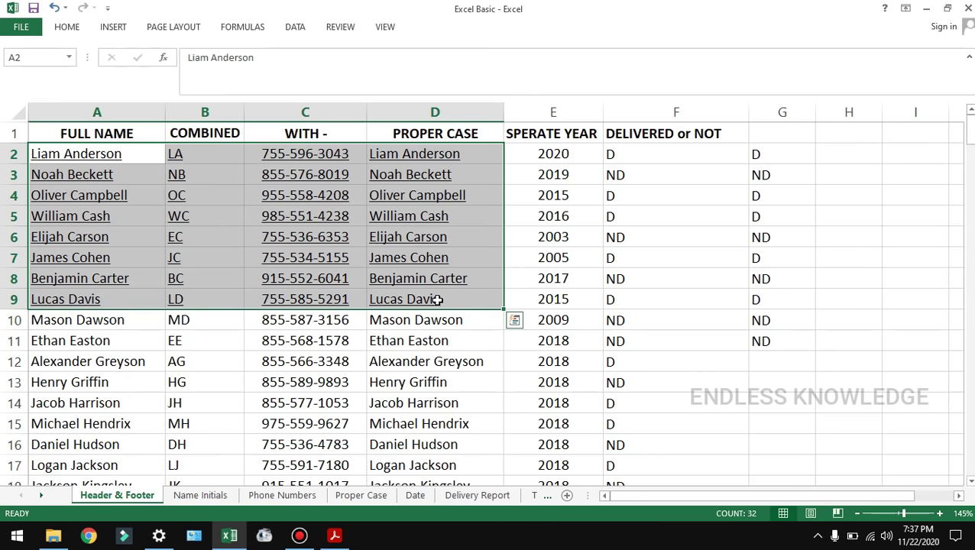
key(ctrl+u)
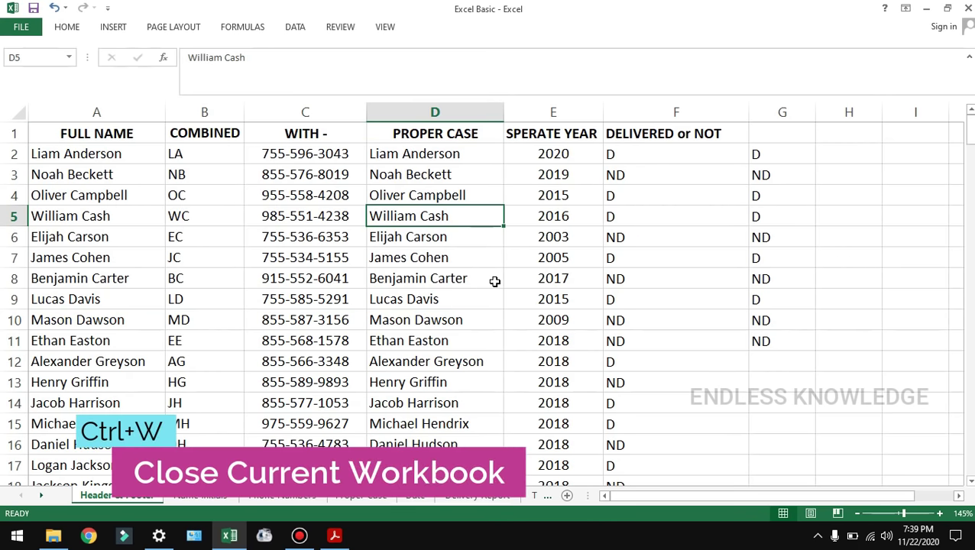
key(ctrl+w)
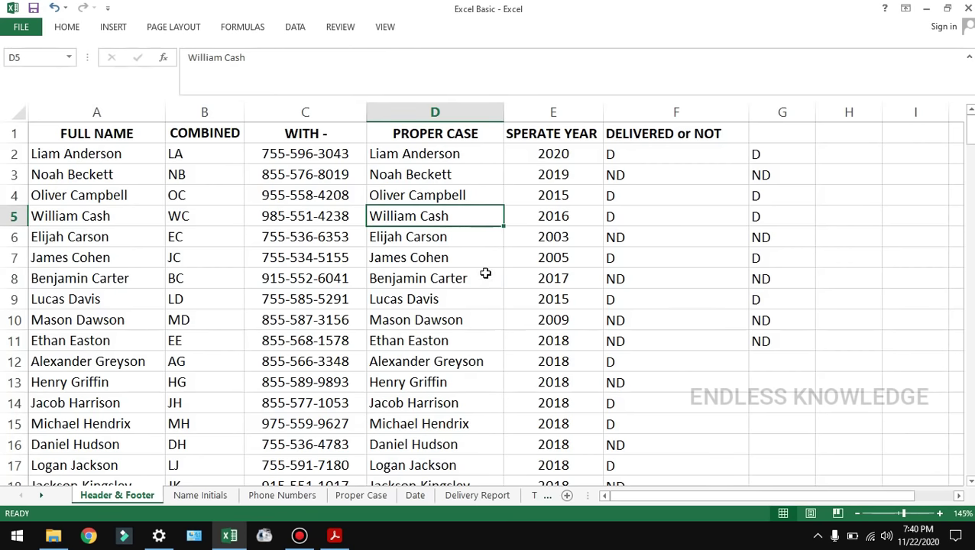
Step: Cut the A1:C8 name, initials and phone block and paste it at B13 on Delivery Report
mouse_move(105, 131)
mouse_down()
mouse_move(197, 144)
mouse_move(301, 284)
mouse_up()
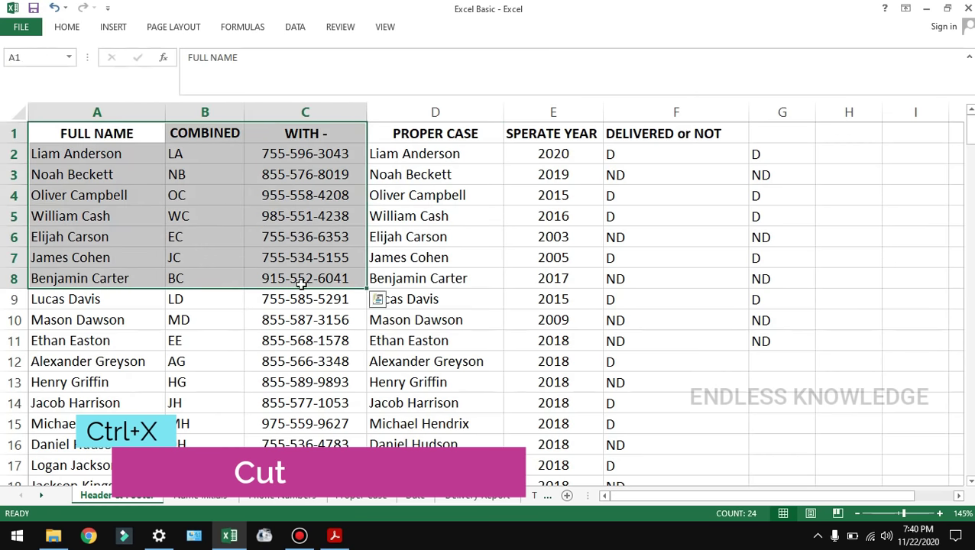
key(ctrl+x)
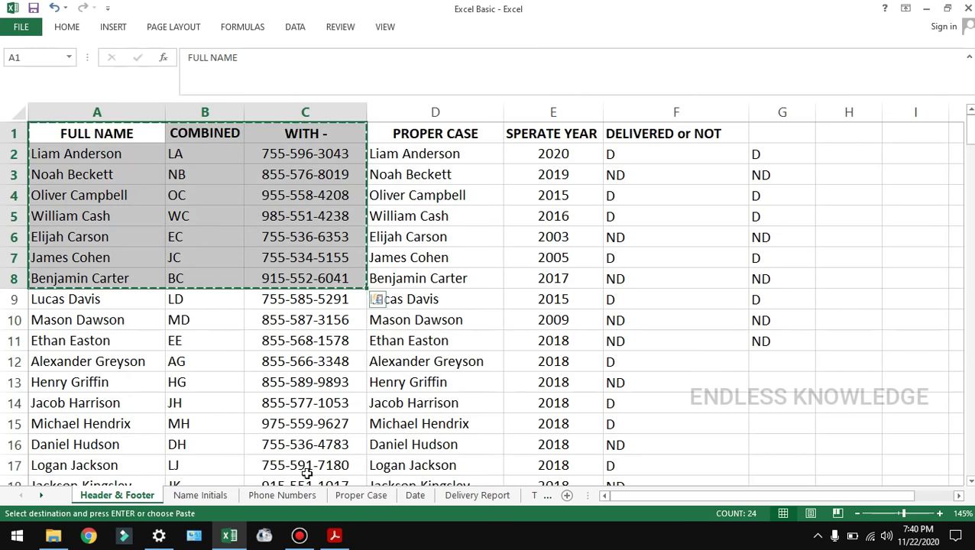
click(415, 495)
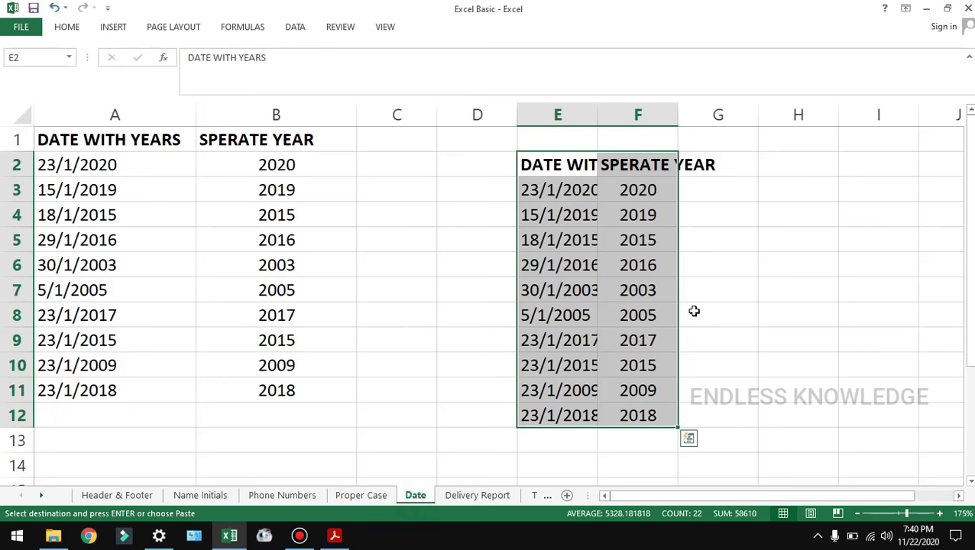
click(477, 495)
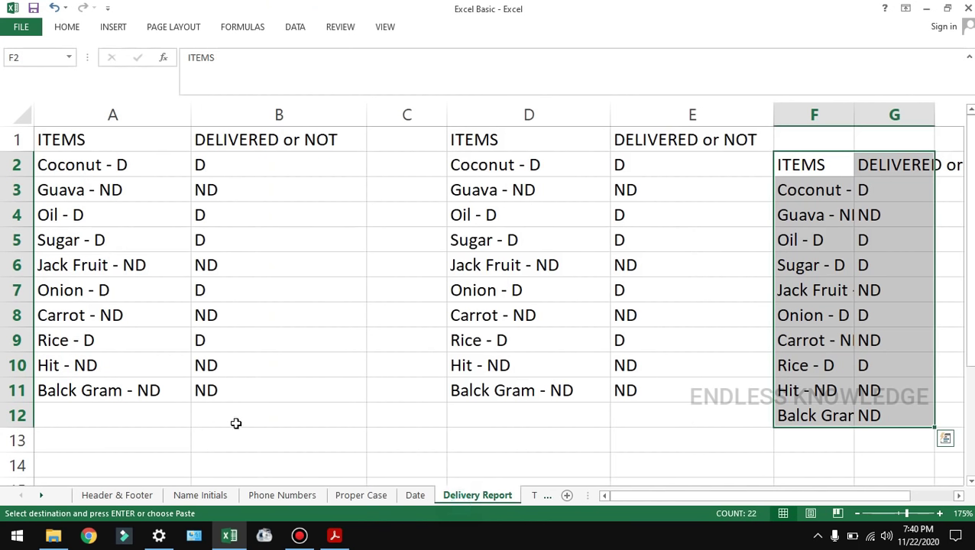
click(316, 437)
key(Return)
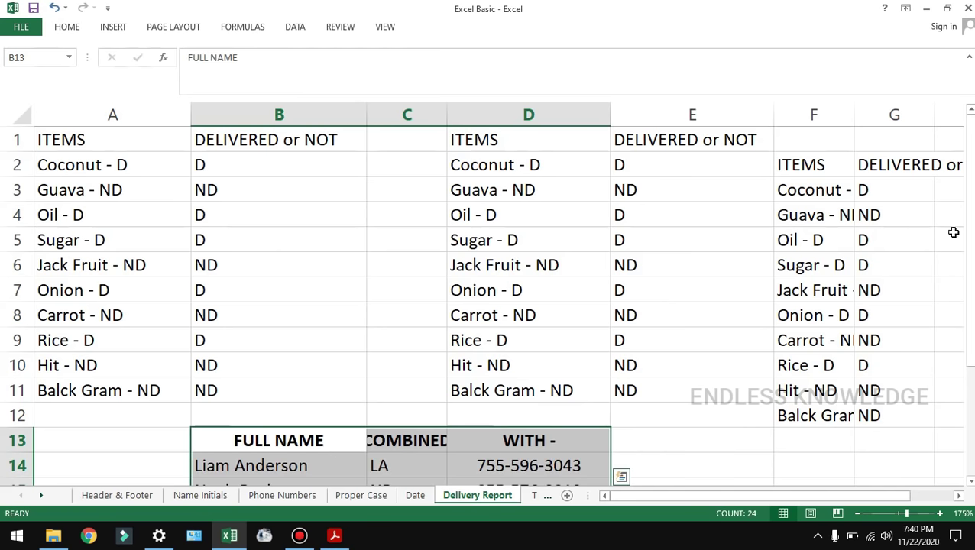
drag(969, 232, 969, 294)
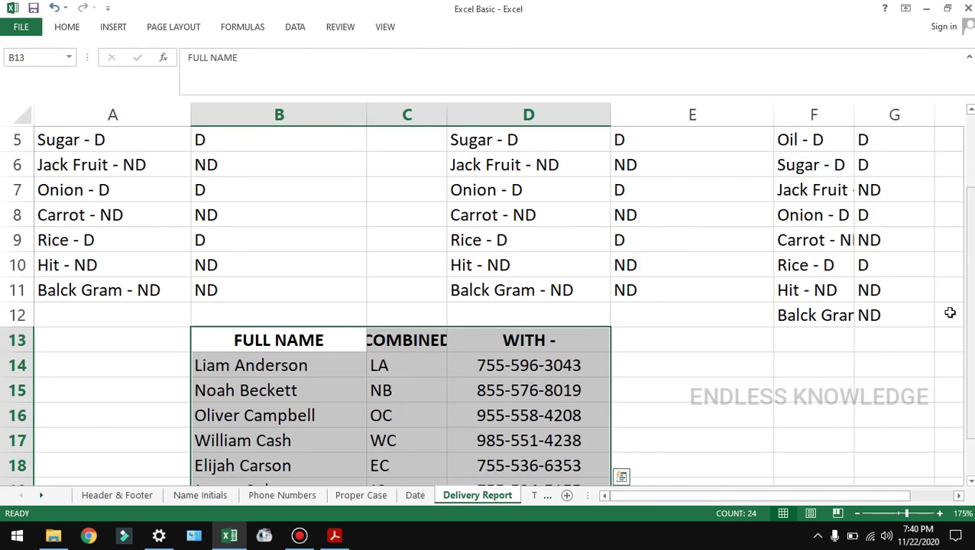
Step: On the Header & Footer sheet, redo the last action with Ctrl+Y
click(134, 495)
click(176, 168)
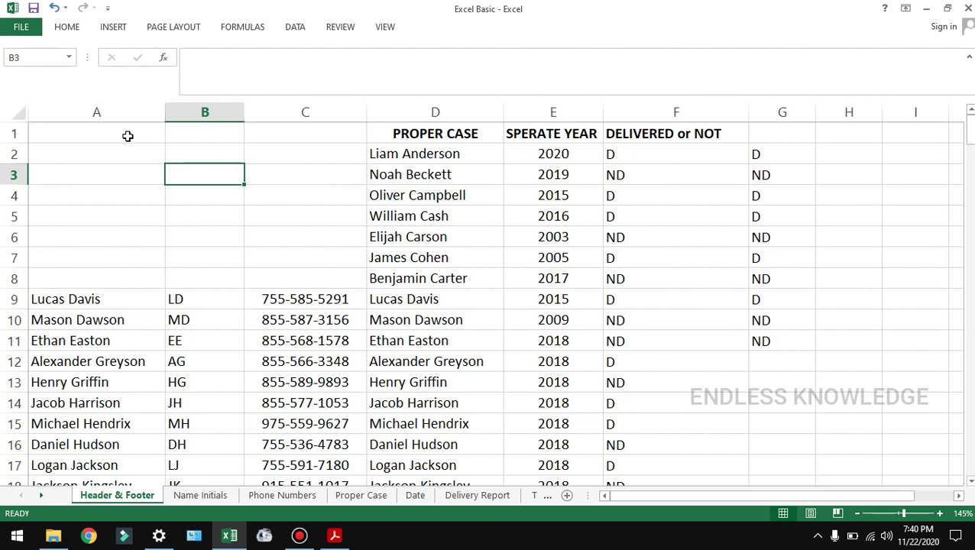
click(471, 236)
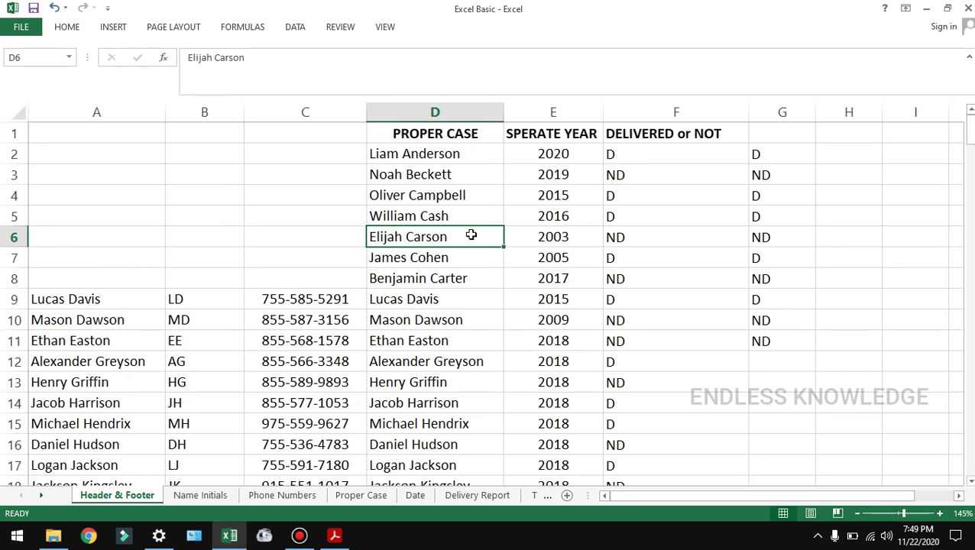
key(ctrl+y)
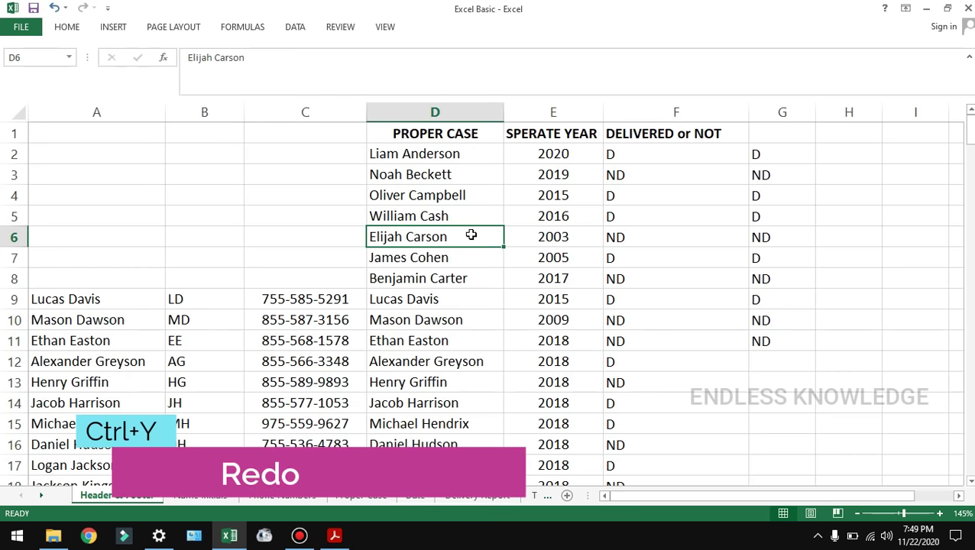
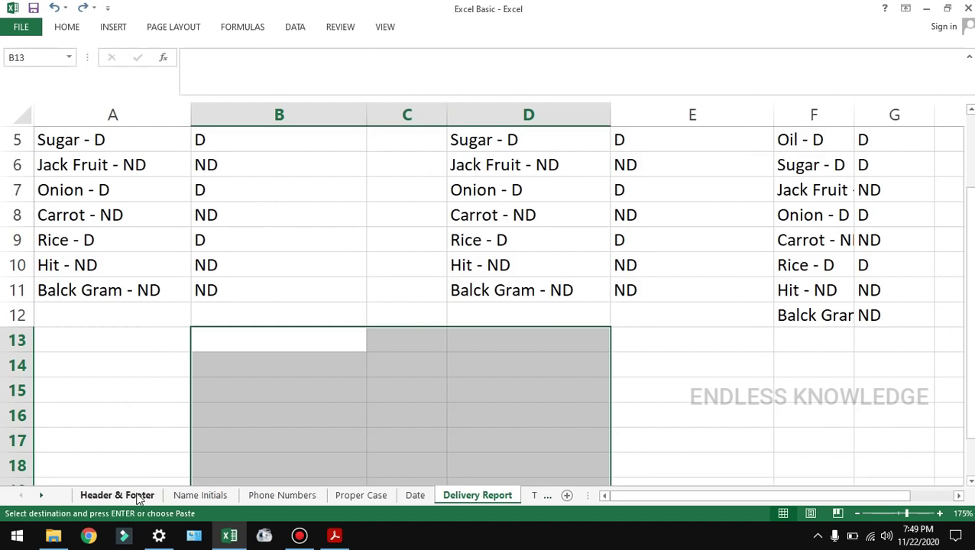
Step: Switch to the Header & Footer sheet holding the FULL NAME, COMBINED and WITH - table
click(138, 497)
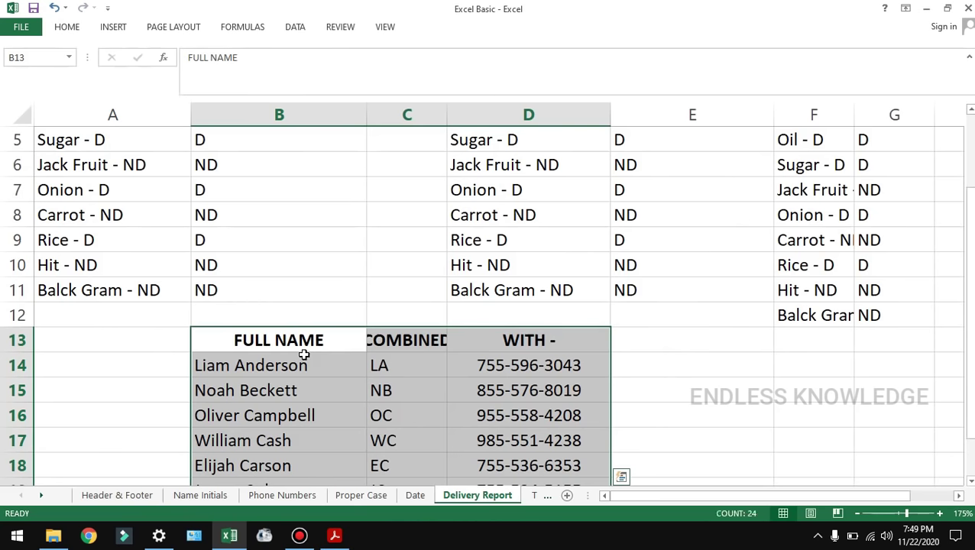
click(119, 500)
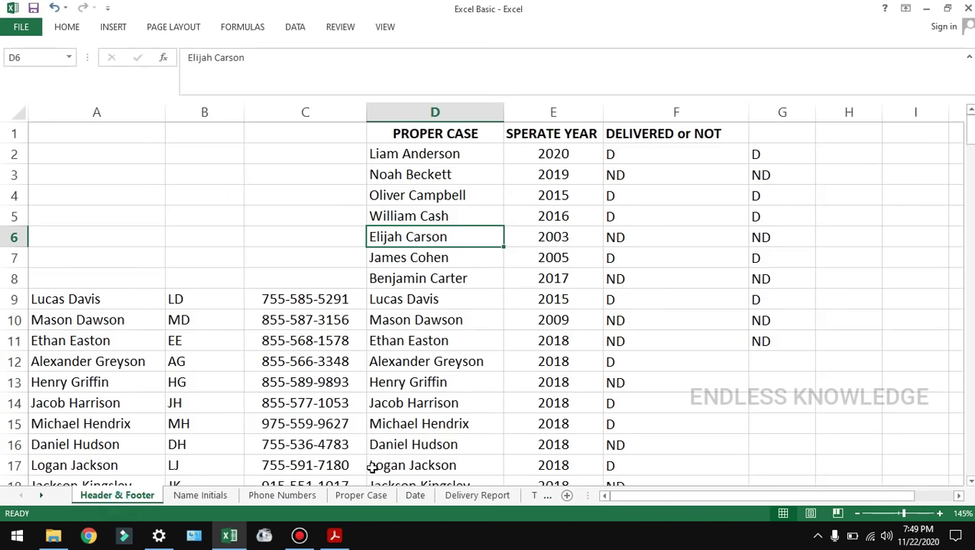
click(450, 496)
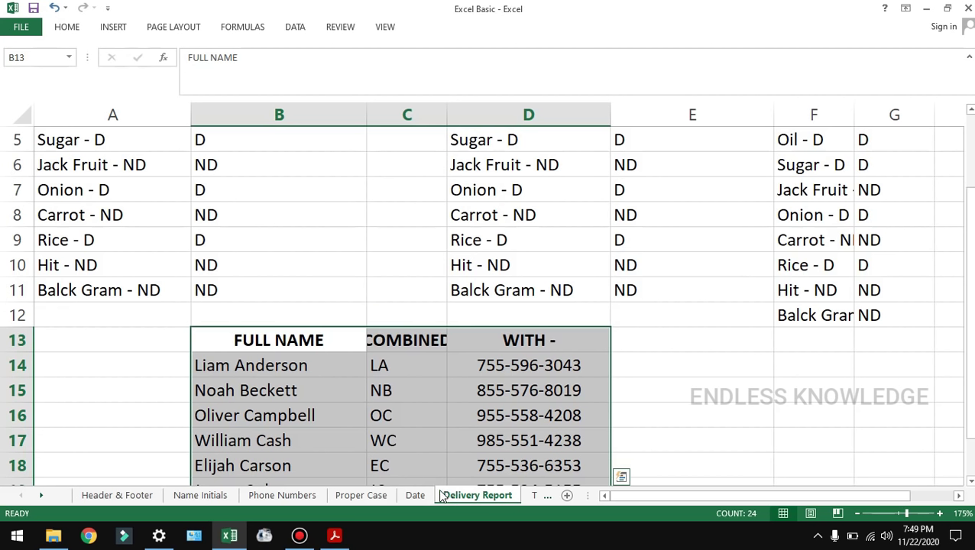
key(Escape)
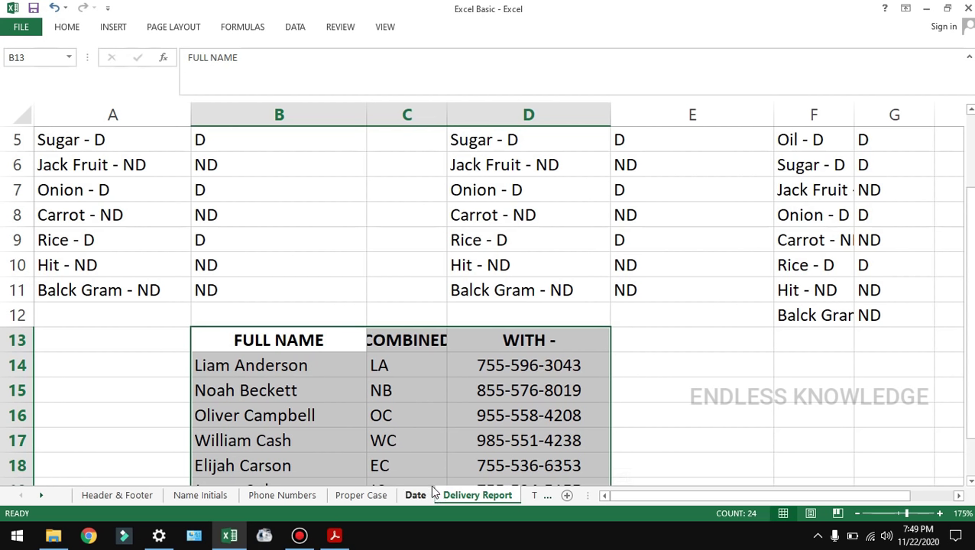